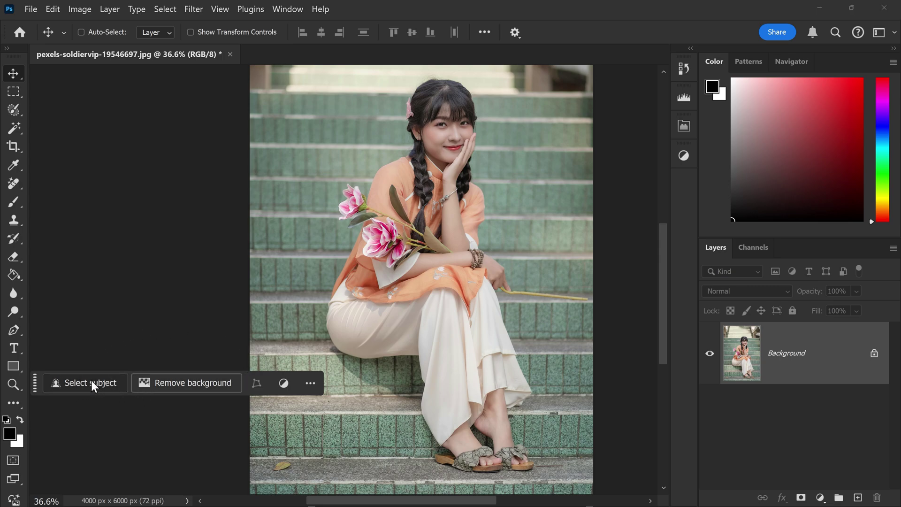
Try Select Subject and Remove Background, undo both, then choose the Pen Tool in Path mode
{"action": "left_click", "coordinate": [91, 381]}
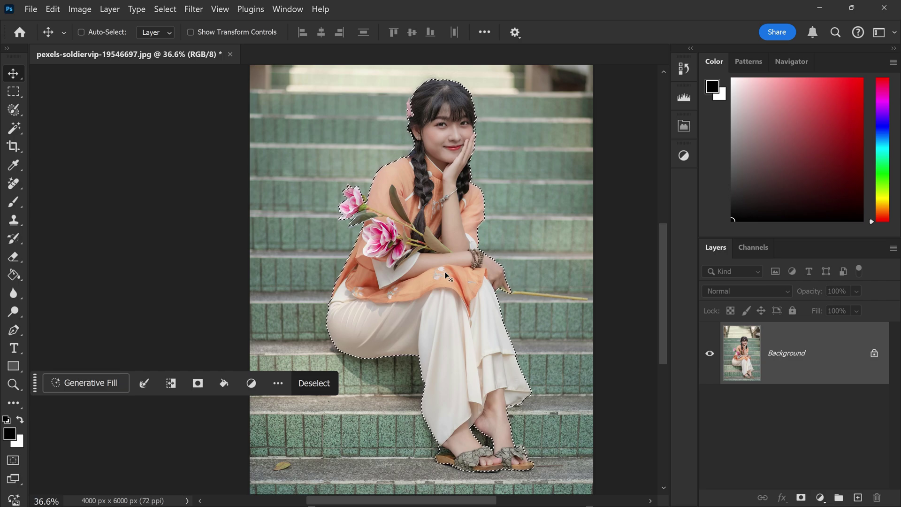
{"action": "key", "text": "ctrl"}
{"action": "key", "text": "ctrl+d"}
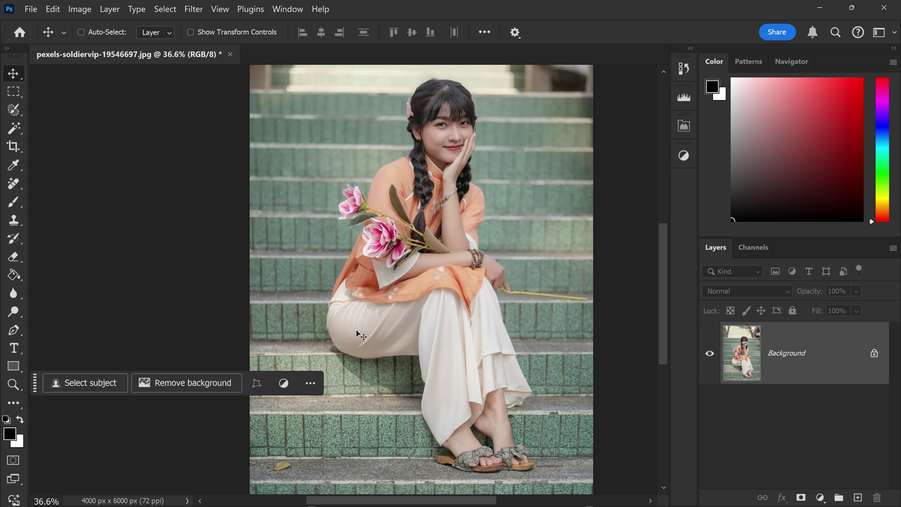
{"action": "left_click", "coordinate": [189, 383]}
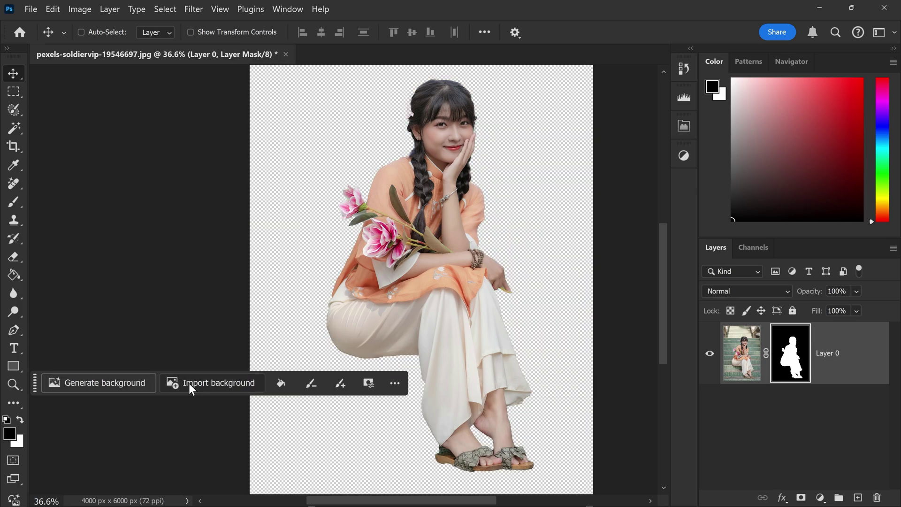
{"action": "key", "text": "ctrl+z"}
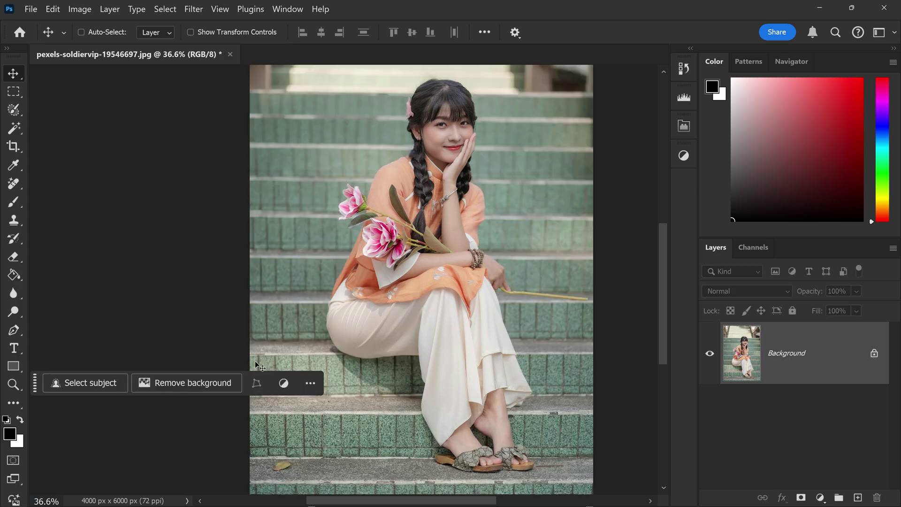
{"action": "left_click", "coordinate": [14, 330]}
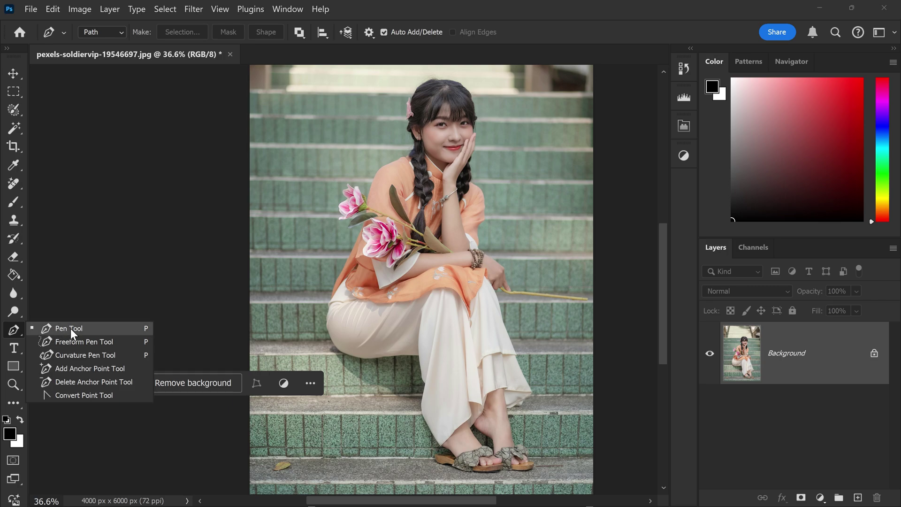
{"action": "left_click", "coordinate": [71, 327]}
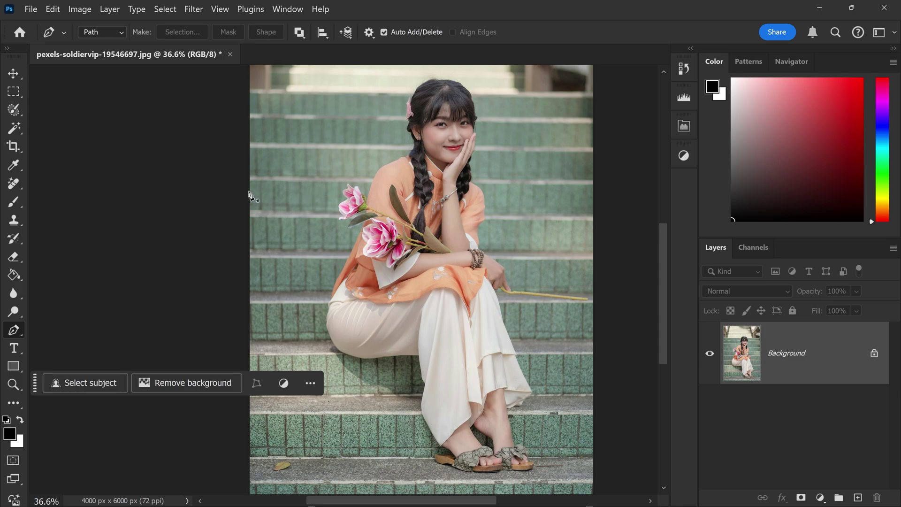
Switch to the Magnetic Lasso Tool and set its edge Contrast to 30%
{"action": "left_click", "coordinate": [18, 112]}
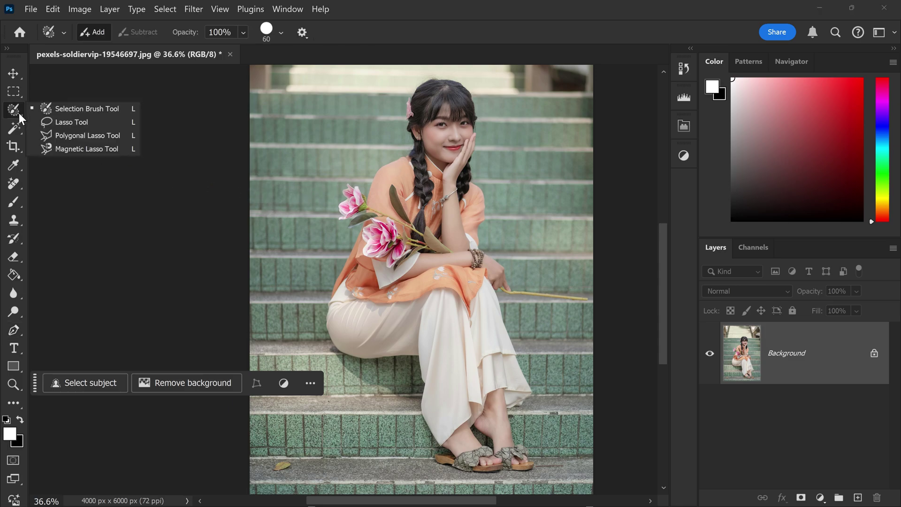
{"action": "left_click", "coordinate": [83, 149]}
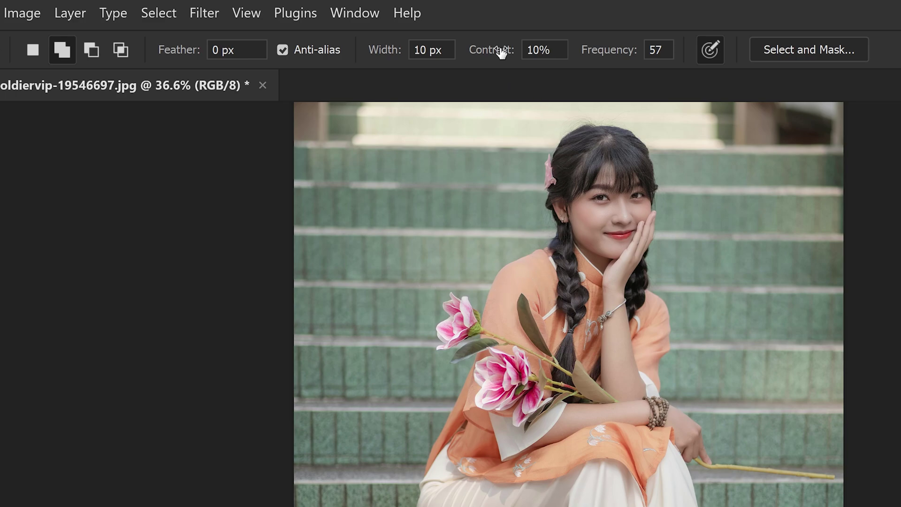
{"action": "left_click", "coordinate": [540, 49]}
{"action": "type", "text": "3"}
{"action": "left_click", "coordinate": [425, 49]}
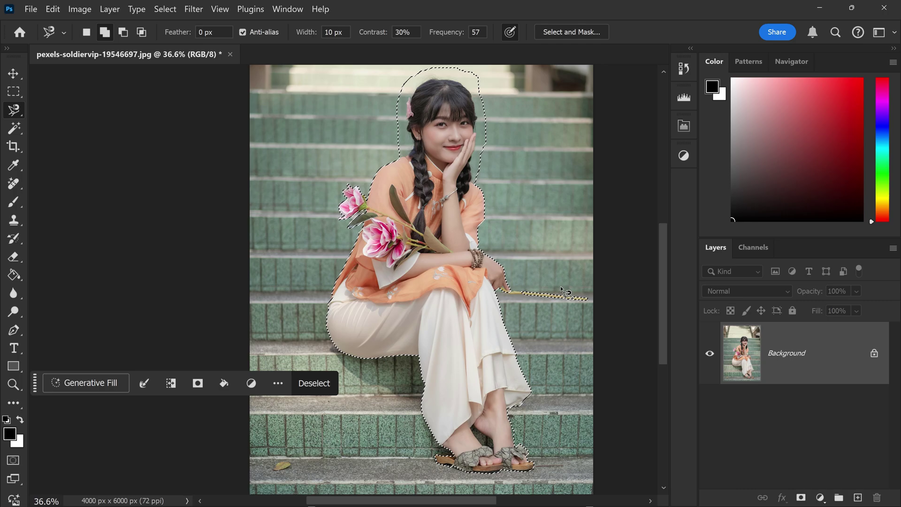
Zoom in and add the yellow stick's edge to the selection with the Polygonal Lasso
{"action": "scroll", "coordinate": [514, 287], "scroll_direction": "up", "scroll_amount": 4}
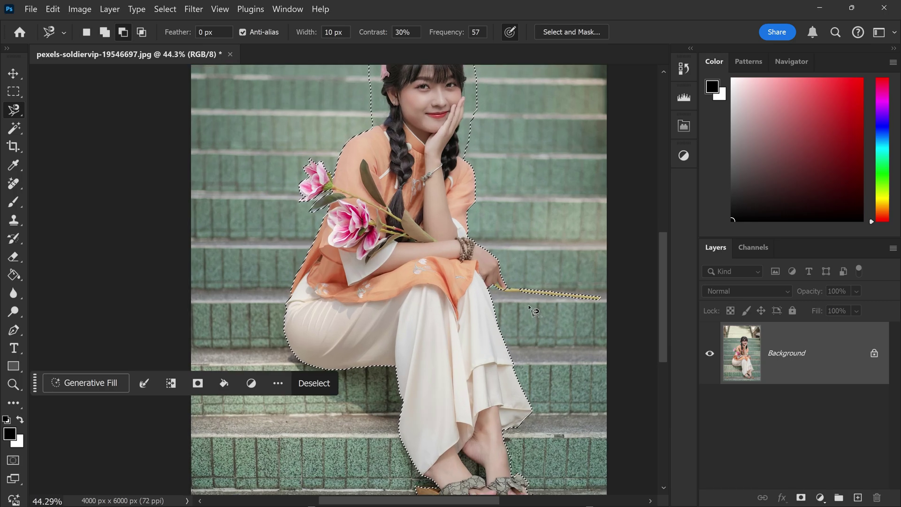
{"action": "scroll", "coordinate": [514, 287], "scroll_direction": "up", "scroll_amount": 4}
{"action": "scroll", "coordinate": [502, 282], "scroll_direction": "up", "scroll_amount": 3}
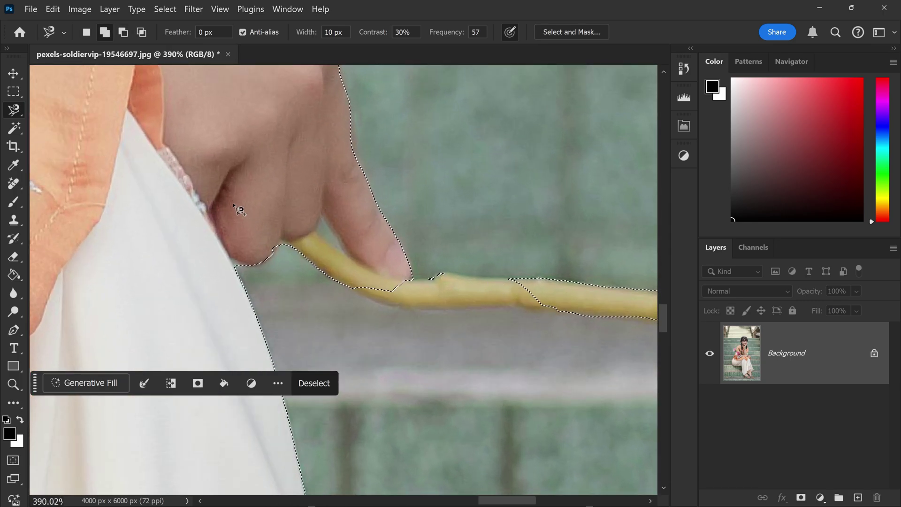
{"action": "right_click", "coordinate": [14, 110]}
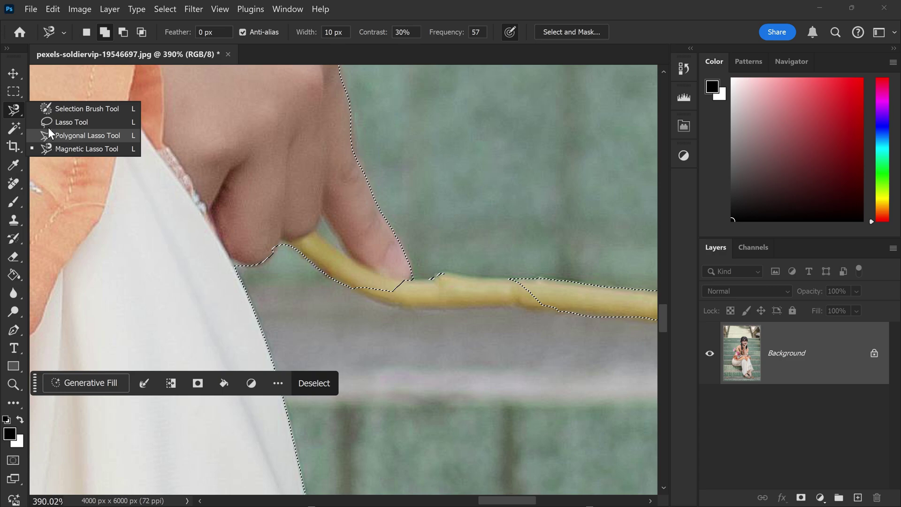
{"action": "left_click", "coordinate": [77, 135]}
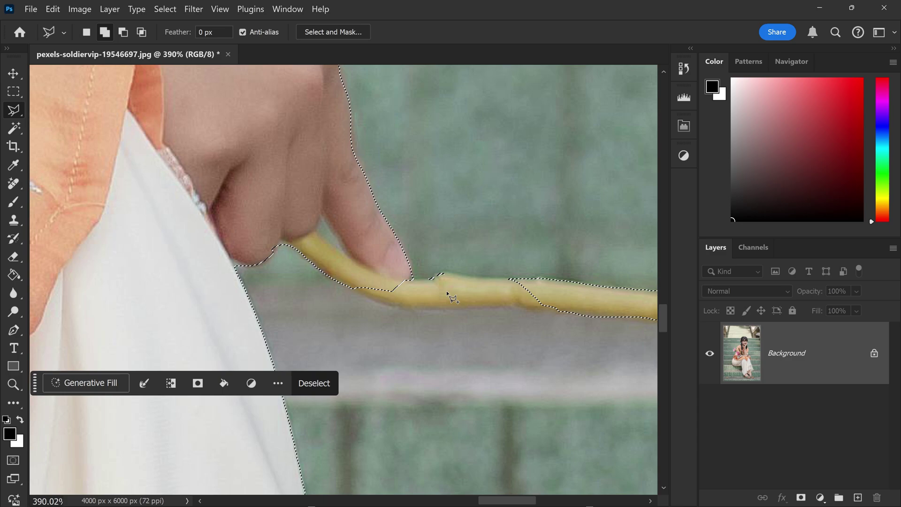
{"action": "left_click", "coordinate": [412, 281]}
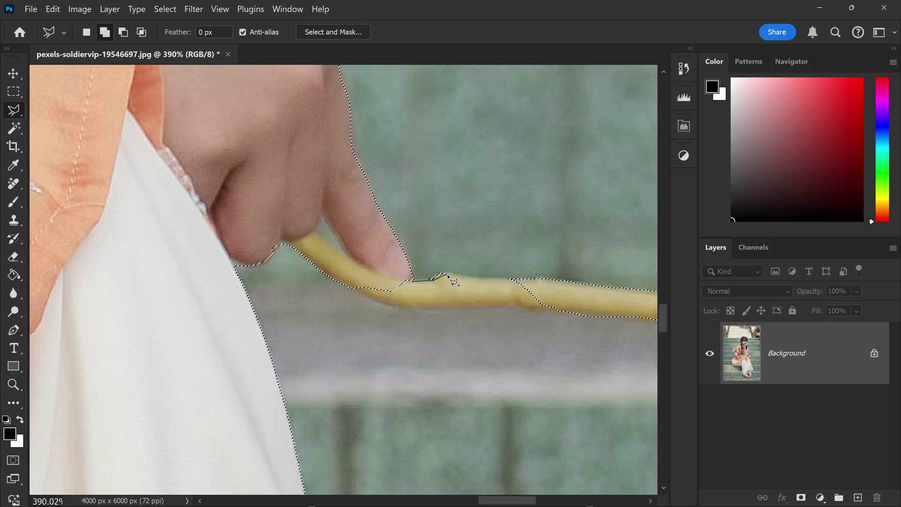
{"action": "left_click", "coordinate": [481, 277]}
{"action": "left_click", "coordinate": [514, 279]}
{"action": "left_click", "coordinate": [521, 306]}
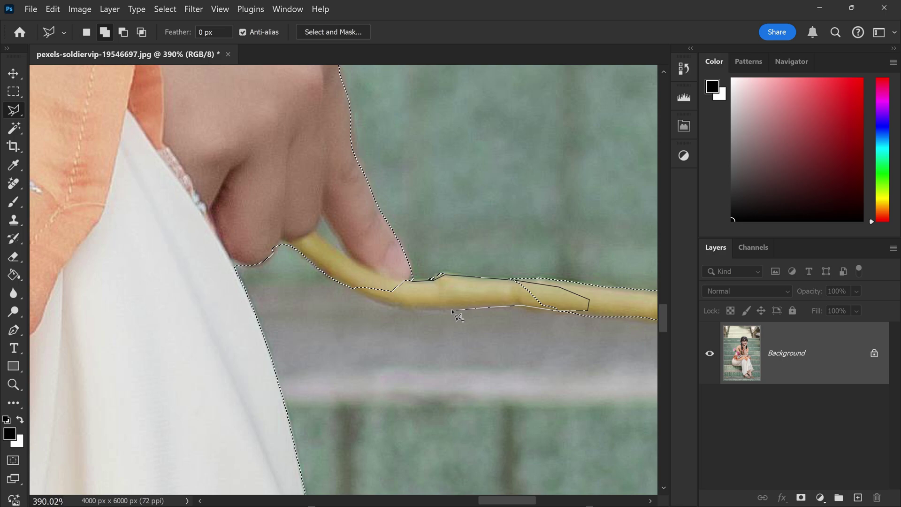
{"action": "left_click", "coordinate": [349, 288]}
{"action": "left_click", "coordinate": [349, 281]}
{"action": "left_click", "coordinate": [412, 281]}
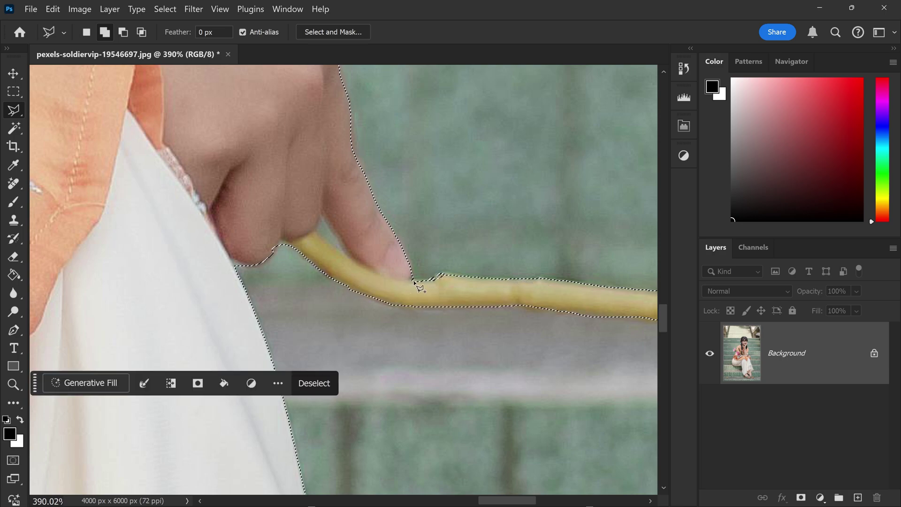
Subtract the background gap beside the finger from the selection using Alt, then zoom out
{"action": "scroll", "coordinate": [462, 294], "scroll_direction": "down", "scroll_amount": 5}
{"action": "scroll", "coordinate": [431, 287], "scroll_direction": "up", "scroll_amount": 6}
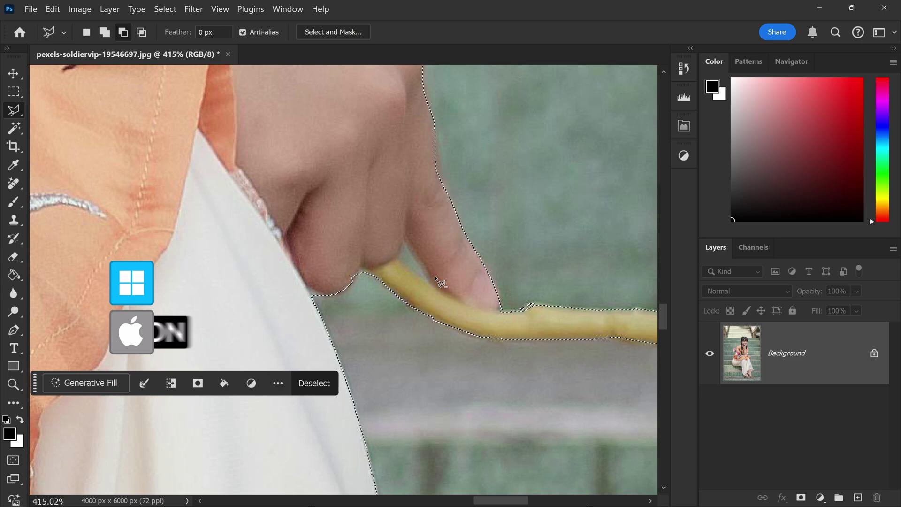
{"action": "key", "text": "alt"}
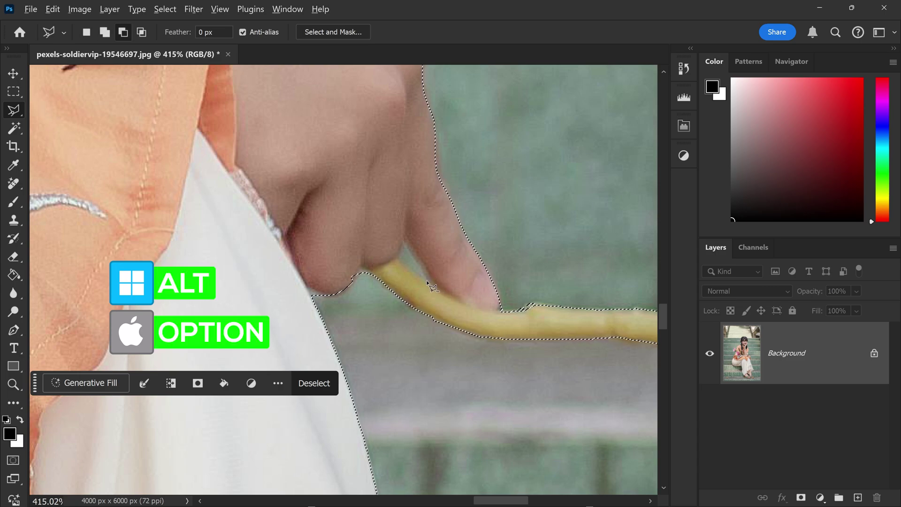
{"action": "left_click", "coordinate": [427, 281]}
{"action": "left_click", "coordinate": [398, 258]}
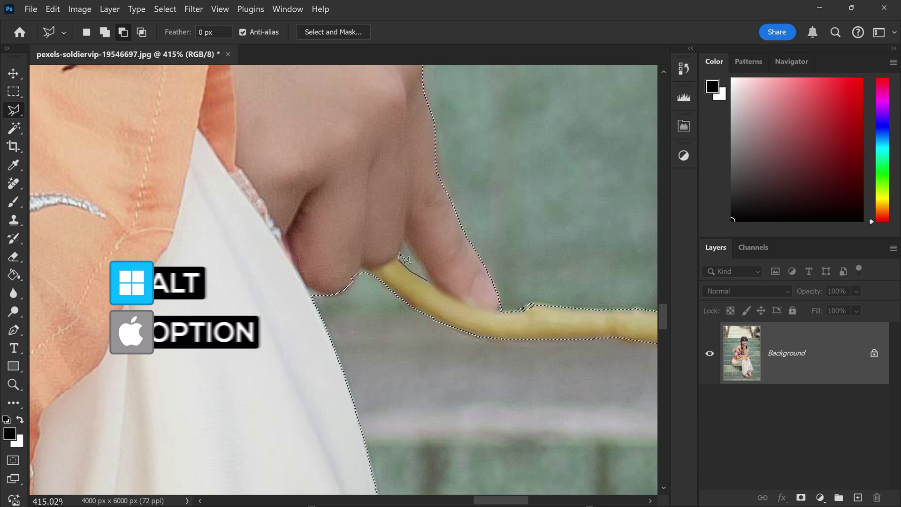
{"action": "left_click", "coordinate": [404, 243]}
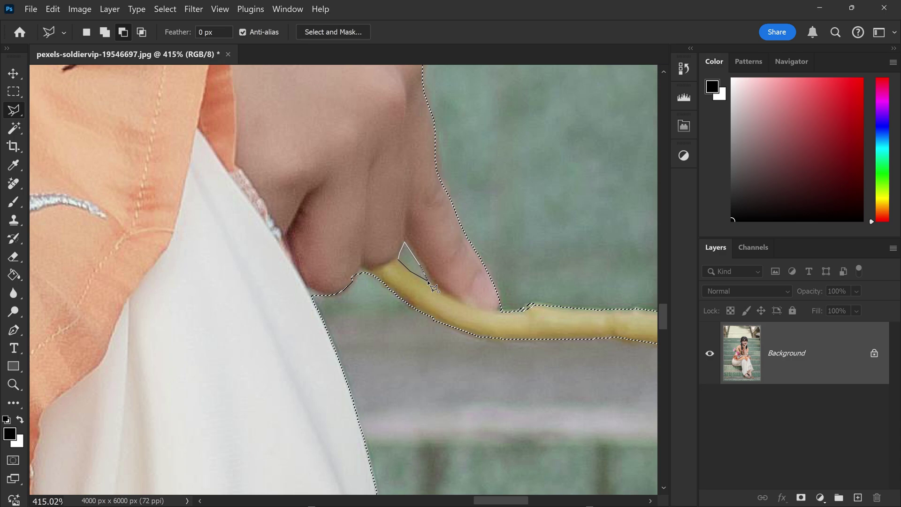
{"action": "left_click", "coordinate": [427, 282]}
{"action": "scroll", "coordinate": [429, 283], "scroll_direction": "down", "scroll_amount": 10}
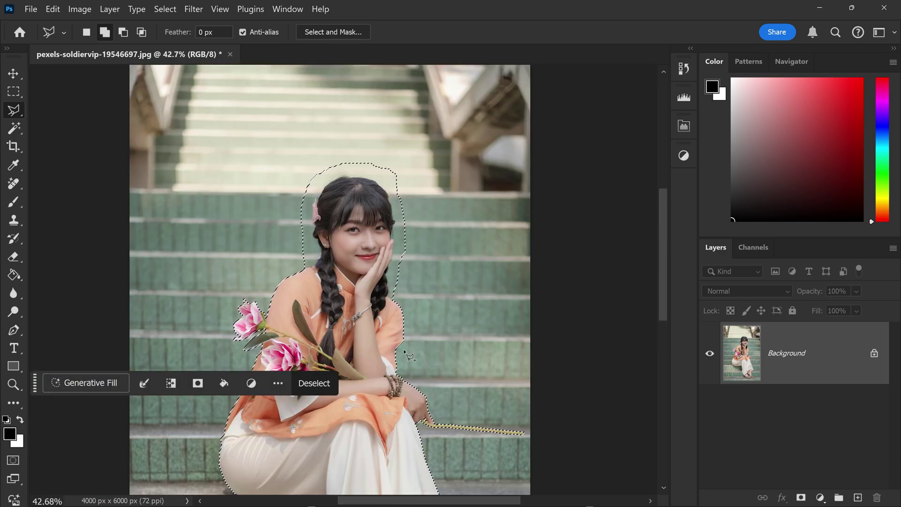
{"action": "scroll", "coordinate": [409, 357], "scroll_direction": "down", "scroll_amount": 1}
{"action": "scroll", "coordinate": [527, 323], "scroll_direction": "down", "scroll_amount": 1}
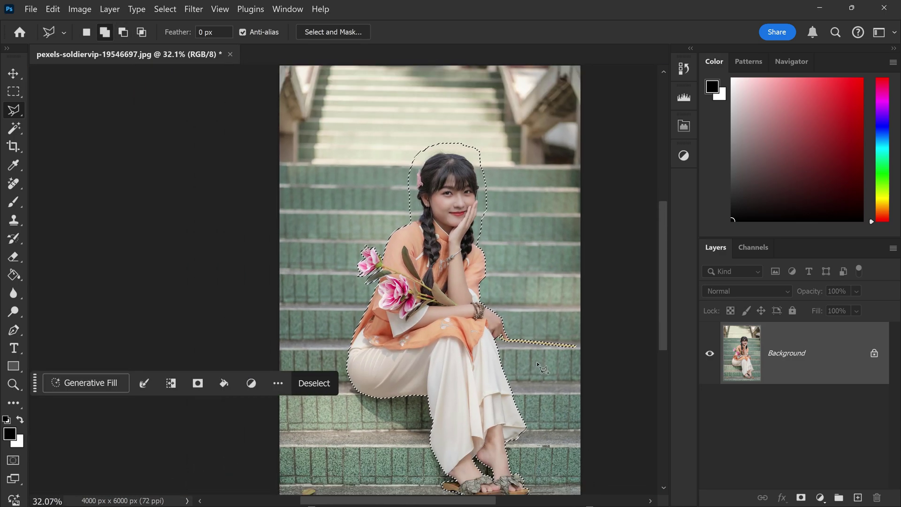
{"action": "scroll", "coordinate": [536, 361], "scroll_direction": "down", "scroll_amount": 2}
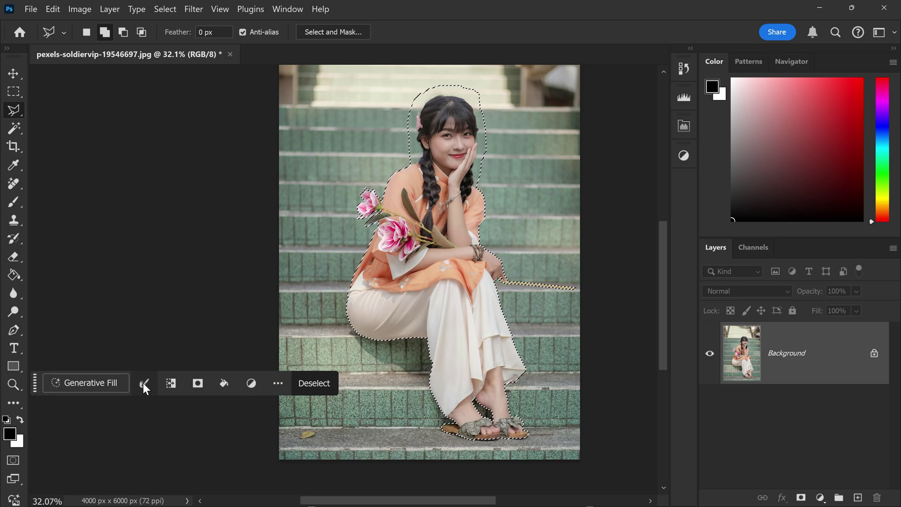
In Select and Mask, paint along the hair edge with an enlarged Refine Edge Brush
{"action": "left_click", "coordinate": [333, 32]}
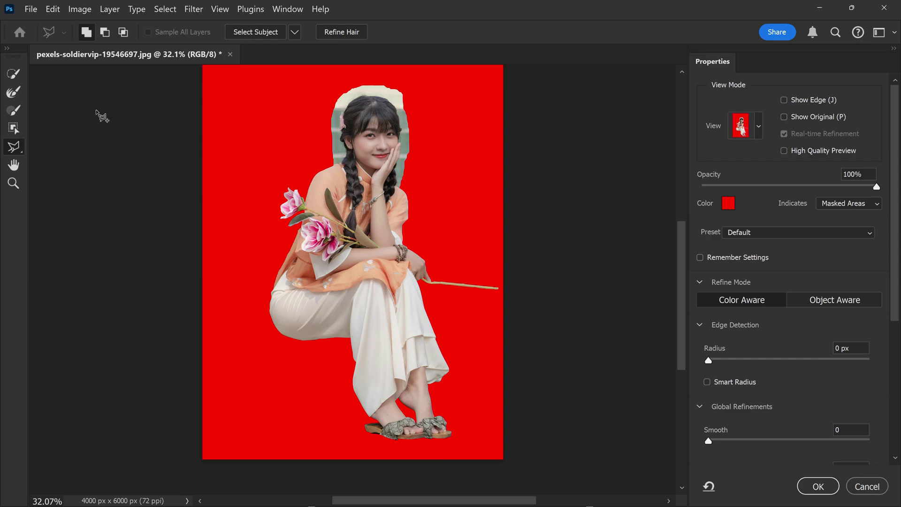
{"action": "left_click", "coordinate": [17, 92]}
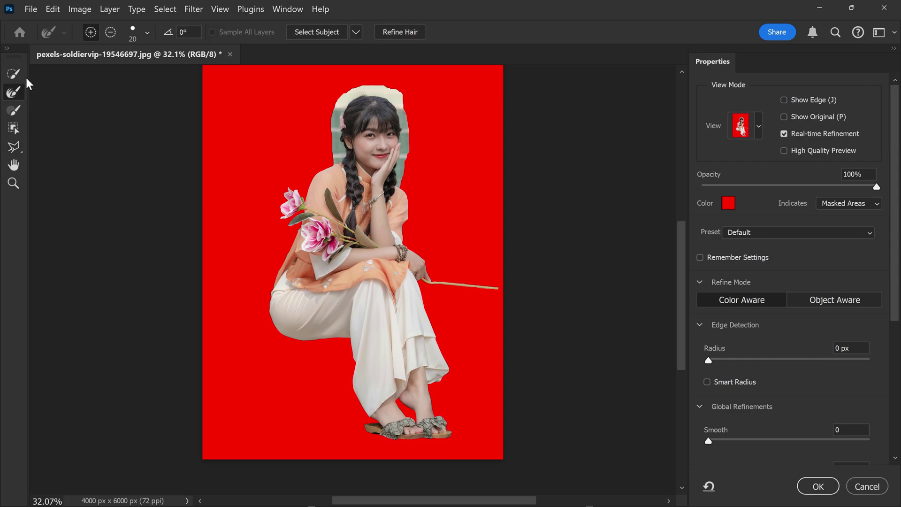
{"action": "scroll", "coordinate": [367, 111], "scroll_direction": "up", "scroll_amount": 1}
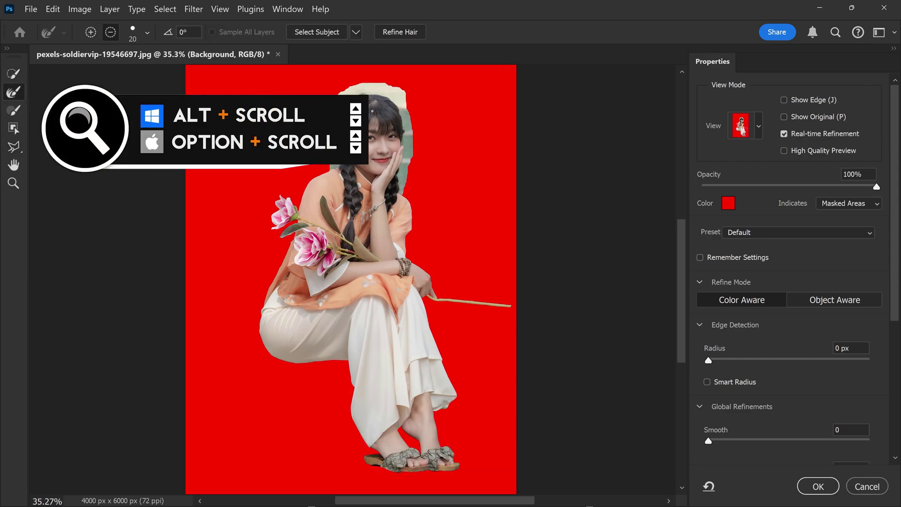
{"action": "scroll", "coordinate": [372, 111], "scroll_direction": "up", "scroll_amount": 10}
{"action": "scroll", "coordinate": [358, 207], "scroll_direction": "up", "scroll_amount": 3}
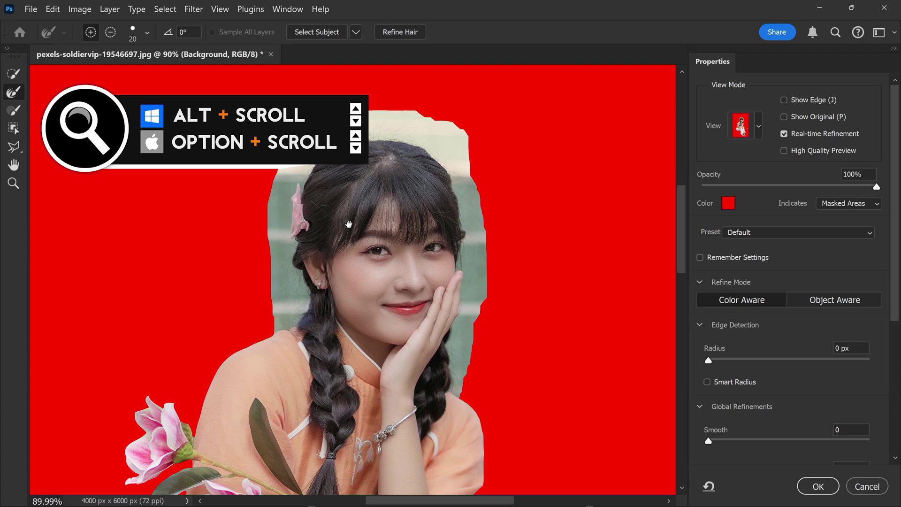
{"action": "key", "text": "bracketright"}
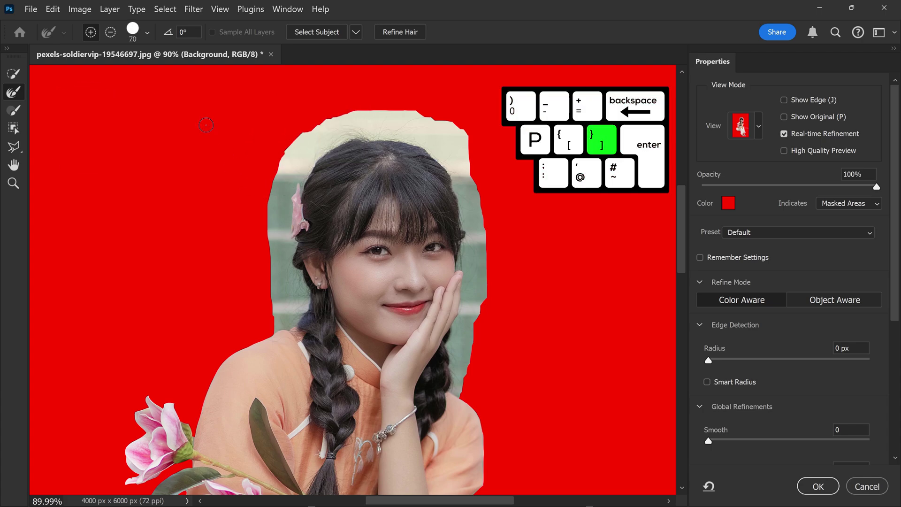
{"action": "key", "text": "bracketright"}
{"action": "mouse_move", "coordinate": [283, 304]}
{"action": "left_mouse_down"}
{"action": "mouse_move", "coordinate": [282, 325]}
{"action": "mouse_move", "coordinate": [299, 280]}
{"action": "mouse_move", "coordinate": [302, 290]}
{"action": "mouse_move", "coordinate": [295, 272]}
{"action": "mouse_move", "coordinate": [296, 289]}
{"action": "mouse_move", "coordinate": [279, 293]}
{"action": "mouse_move", "coordinate": [271, 224]}
{"action": "mouse_move", "coordinate": [284, 186]}
{"action": "mouse_move", "coordinate": [314, 156]}
{"action": "mouse_move", "coordinate": [303, 133]}
{"action": "mouse_move", "coordinate": [261, 233]}
{"action": "mouse_move", "coordinate": [405, 132]}
{"action": "mouse_move", "coordinate": [465, 199]}
{"action": "mouse_move", "coordinate": [409, 108]}
{"action": "mouse_move", "coordinate": [467, 135]}
{"action": "mouse_move", "coordinate": [458, 389]}
{"action": "mouse_move", "coordinate": [455, 348]}
{"action": "mouse_move", "coordinate": [462, 349]}
{"action": "mouse_move", "coordinate": [468, 308]}
{"action": "mouse_move", "coordinate": [477, 323]}
{"action": "left_mouse_up"}
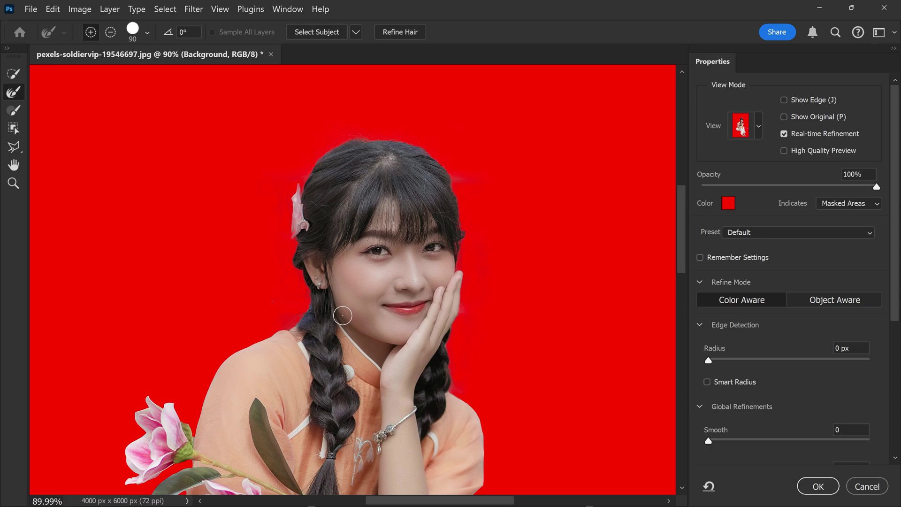
In Black & White view, brush away the grey halo along the upper-left hair and side edge
{"action": "key", "text": "k"}
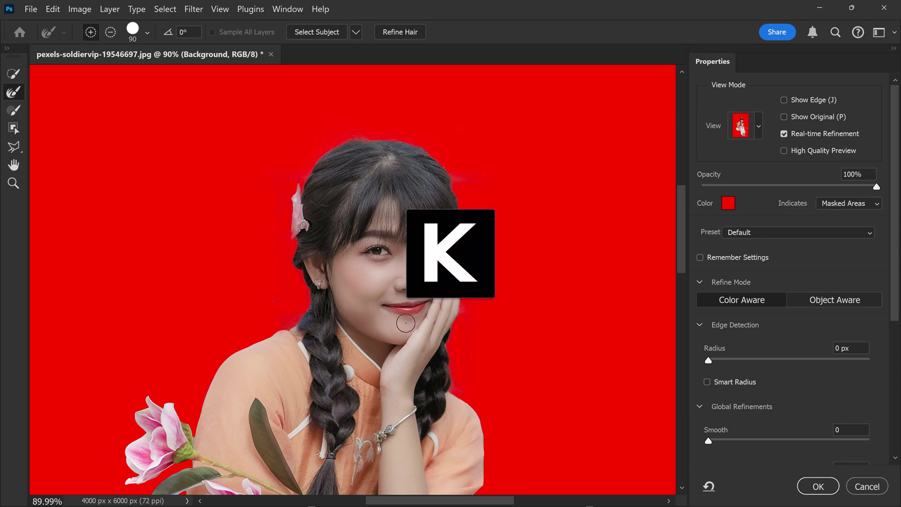
{"action": "scroll", "coordinate": [279, 214], "scroll_direction": "up", "scroll_amount": 3}
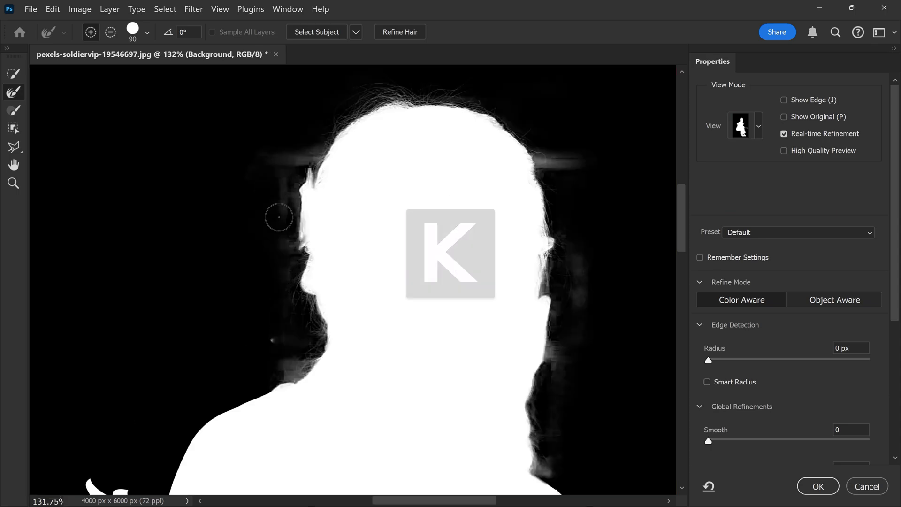
{"action": "left_click", "coordinate": [19, 111]}
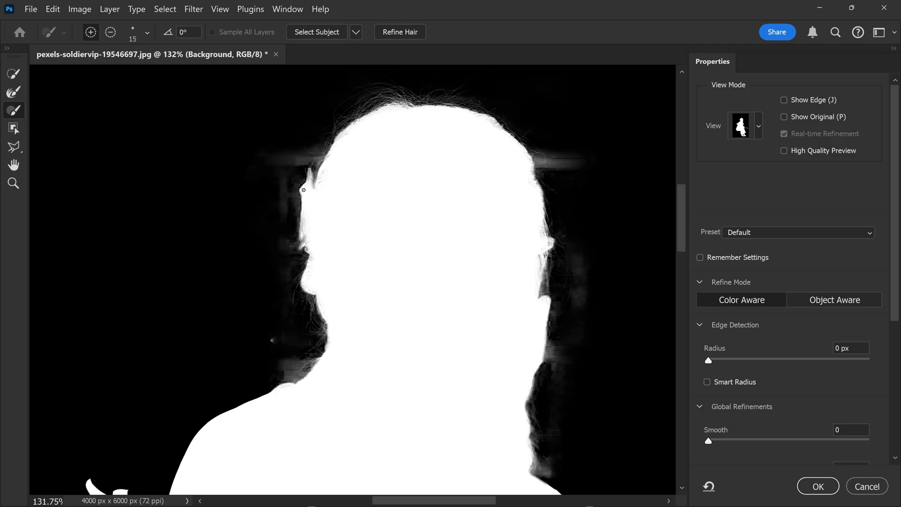
{"action": "key", "text": "bracketright"}
{"action": "key", "text": "bracketright"}
{"action": "key", "text": "bracketright"}
{"action": "key", "text": "bracketright"}
{"action": "key", "text": "bracketright"}
{"action": "key", "text": "bracketright"}
{"action": "key", "text": "bracketright"}
{"action": "key", "text": "bracketright"}
{"action": "key", "text": "bracketright"}
{"action": "key", "text": "alt"}
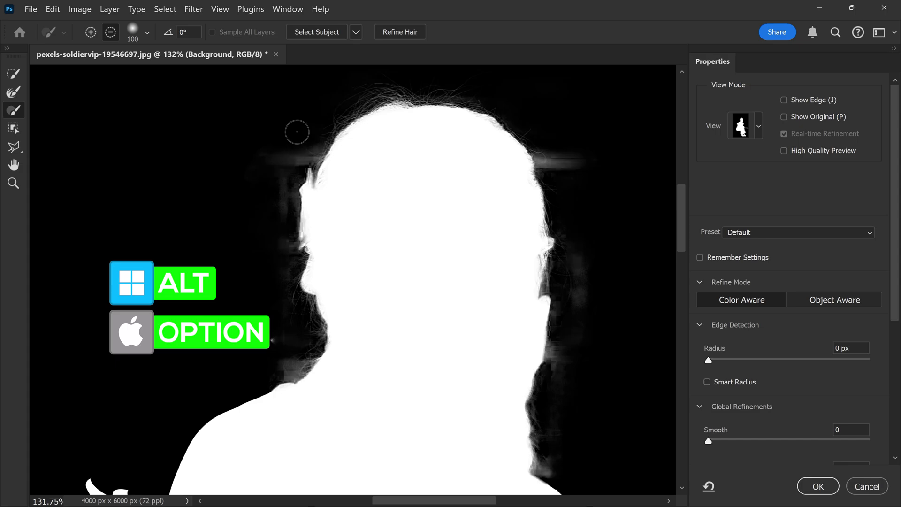
{"action": "mouse_move", "coordinate": [297, 136]}
{"action": "left_mouse_down"}
{"action": "mouse_move", "coordinate": [288, 171]}
{"action": "mouse_move", "coordinate": [288, 143]}
{"action": "mouse_move", "coordinate": [268, 184]}
{"action": "mouse_move", "coordinate": [258, 186]}
{"action": "mouse_move", "coordinate": [277, 201]}
{"action": "left_mouse_up"}
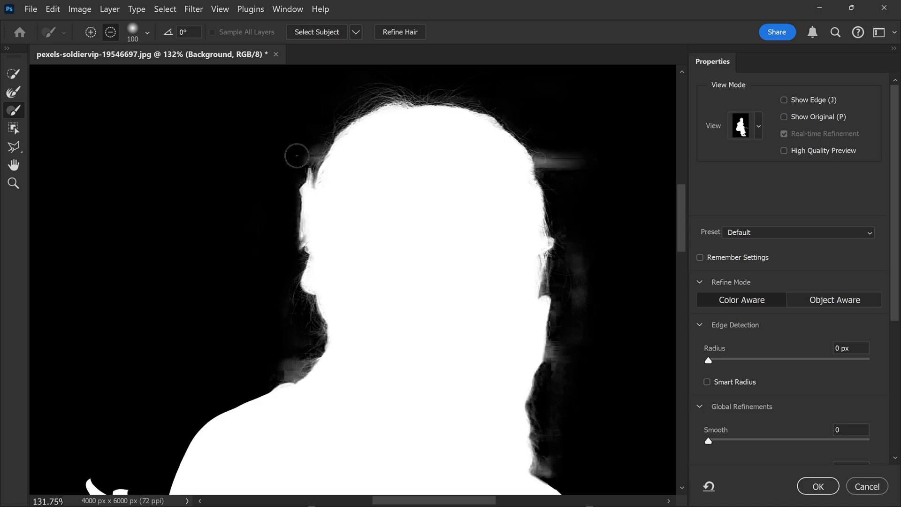
{"action": "scroll", "coordinate": [449, 193], "scroll_direction": "right", "scroll_amount": 5}
{"action": "mouse_move", "coordinate": [402, 201]}
{"action": "left_mouse_down"}
{"action": "mouse_move", "coordinate": [444, 301]}
{"action": "mouse_move", "coordinate": [428, 291]}
{"action": "mouse_move", "coordinate": [410, 396]}
{"action": "left_mouse_up"}
{"action": "key", "text": "bracketleft"}
{"action": "key", "text": "bracketleft"}
{"action": "key", "text": "bracketleft"}
{"action": "key", "text": "bracketleft"}
{"action": "key", "text": "bracketleft"}
{"action": "key", "text": "bracketleft"}
{"action": "left_click_drag", "start_coordinate": [397, 364], "coordinate": [398, 408]}
{"action": "scroll", "coordinate": [430, 330], "scroll_direction": "down", "scroll_amount": 3}
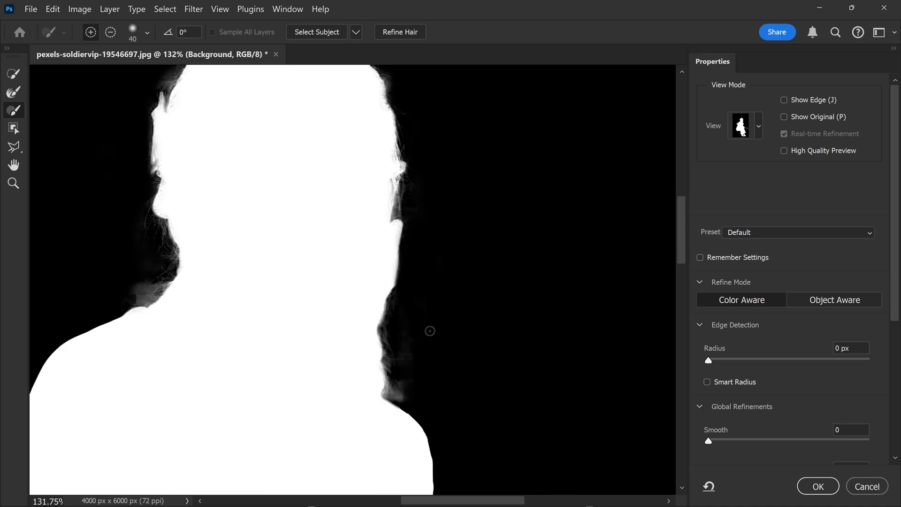
Subtract the grey halo beside the chin and check it in overlay view
{"action": "key", "text": "alt"}
{"action": "left_click_drag", "start_coordinate": [146, 296], "coordinate": [137, 299]}
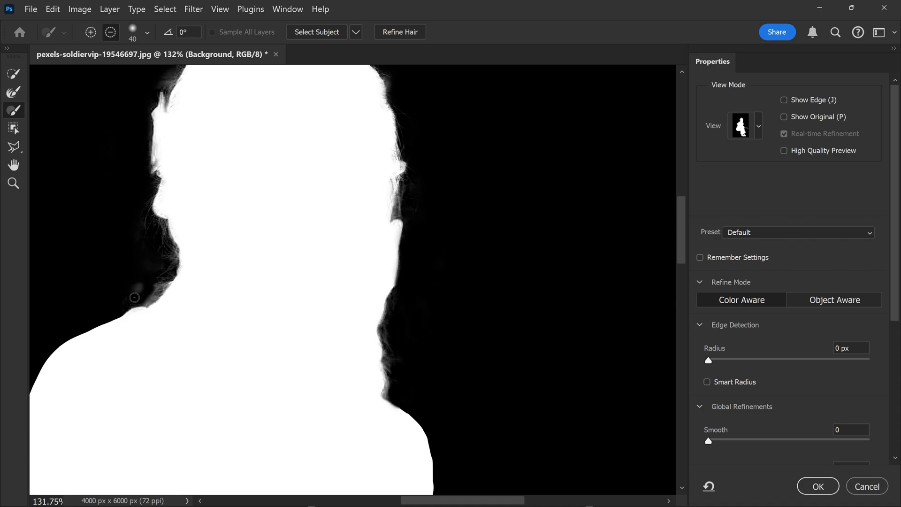
{"action": "key", "text": "v"}
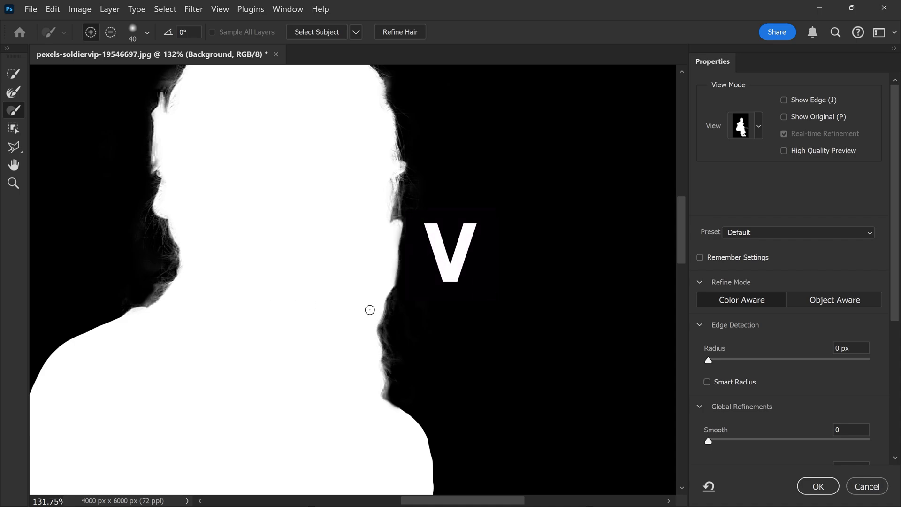
{"action": "scroll", "coordinate": [300, 282], "scroll_direction": "up", "scroll_amount": 5}
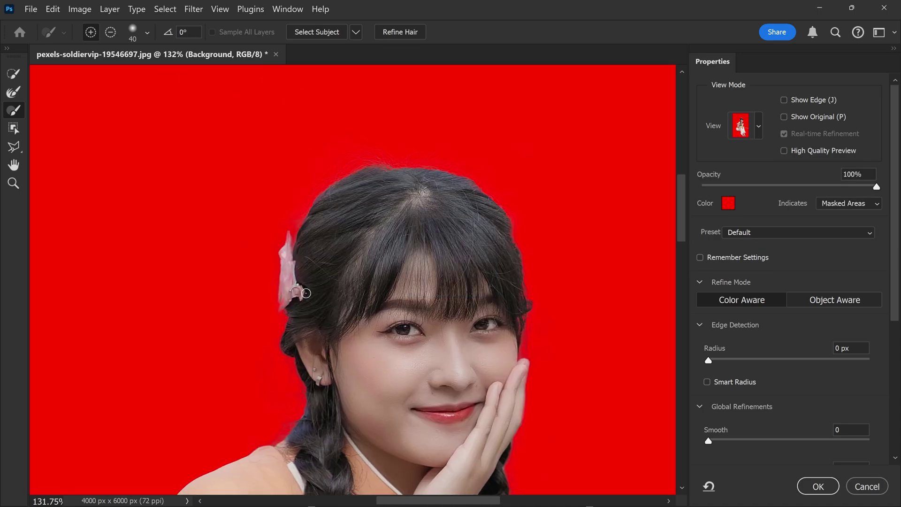
Paint back the hairline edge with a smaller brush, then inspect the result in overlay view
{"action": "key", "text": "alt"}
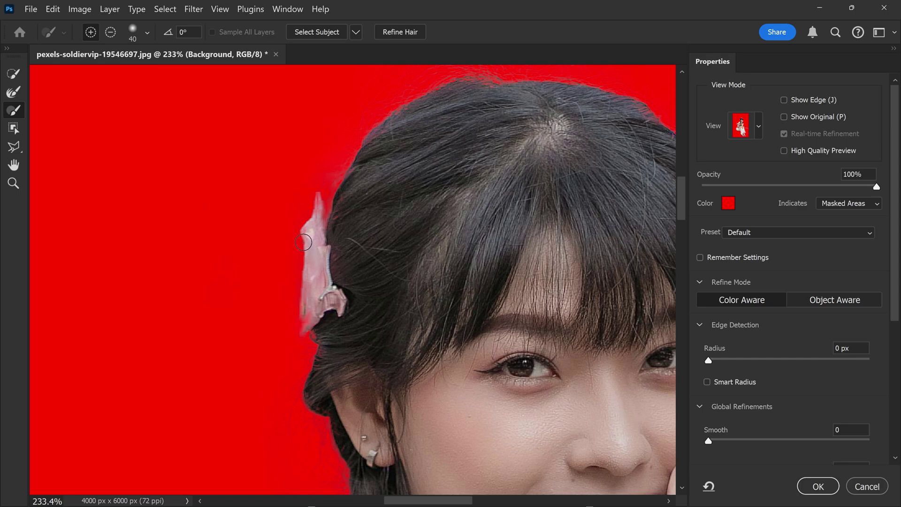
{"action": "key", "text": "k"}
{"action": "scroll", "coordinate": [332, 297], "scroll_direction": "up", "scroll_amount": 3}
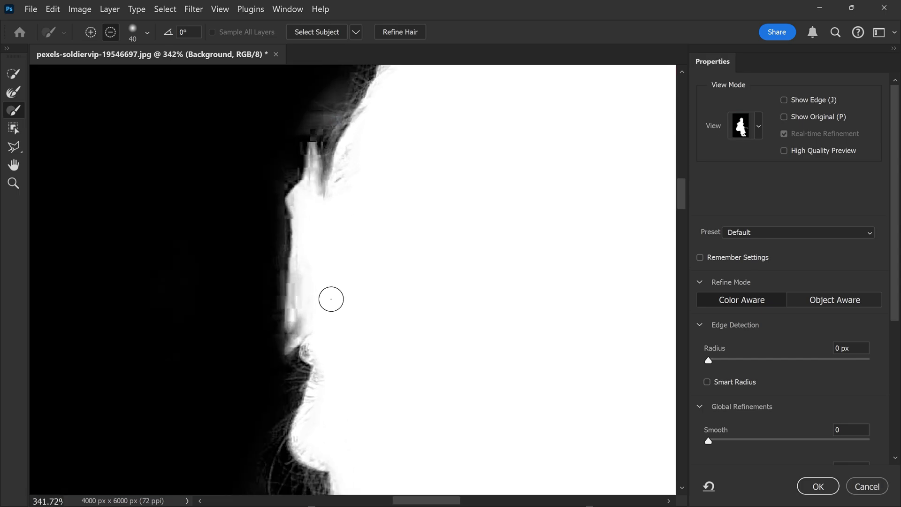
{"action": "key", "text": "bracketleft"}
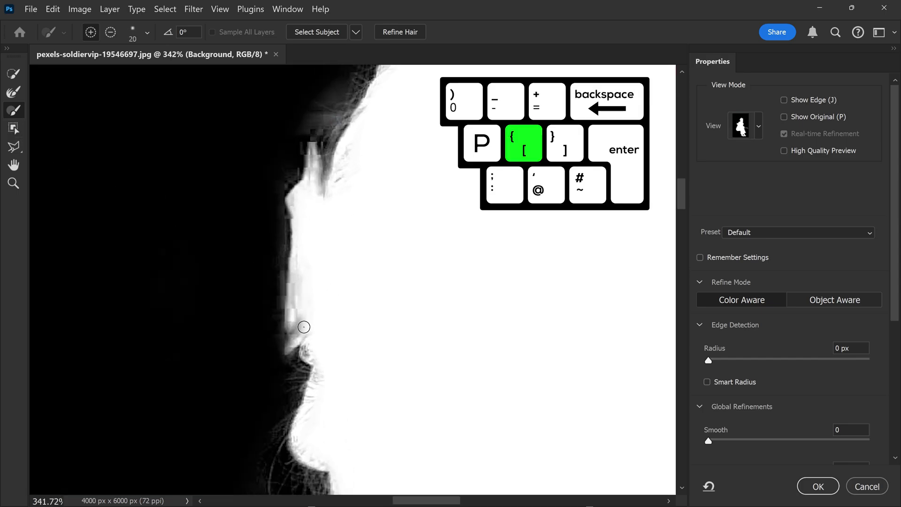
{"action": "mouse_move", "coordinate": [294, 332]}
{"action": "left_mouse_down"}
{"action": "mouse_move", "coordinate": [303, 293]}
{"action": "mouse_move", "coordinate": [309, 312]}
{"action": "mouse_move", "coordinate": [303, 326]}
{"action": "mouse_move", "coordinate": [292, 310]}
{"action": "mouse_move", "coordinate": [318, 155]}
{"action": "left_mouse_up"}
{"action": "key", "text": "v"}
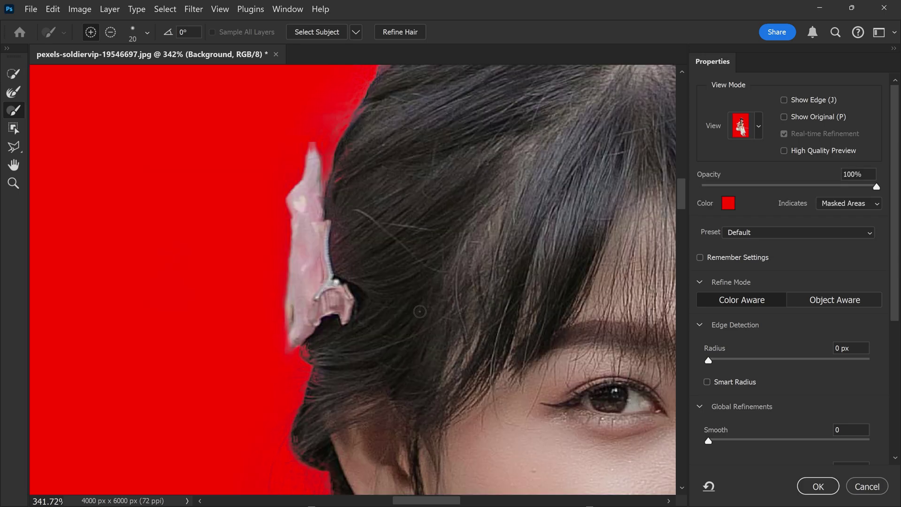
{"action": "scroll", "coordinate": [344, 157], "scroll_direction": "up", "scroll_amount": 1}
{"action": "scroll", "coordinate": [319, 429], "scroll_direction": "down", "scroll_amount": 5}
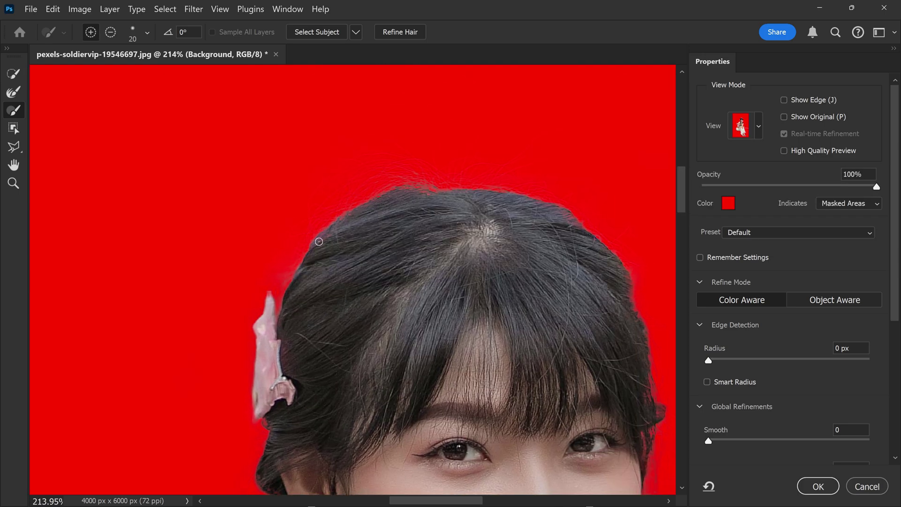
{"action": "scroll", "coordinate": [416, 214], "scroll_direction": "right", "scroll_amount": 3}
{"action": "scroll", "coordinate": [386, 178], "scroll_direction": "down", "scroll_amount": 1}
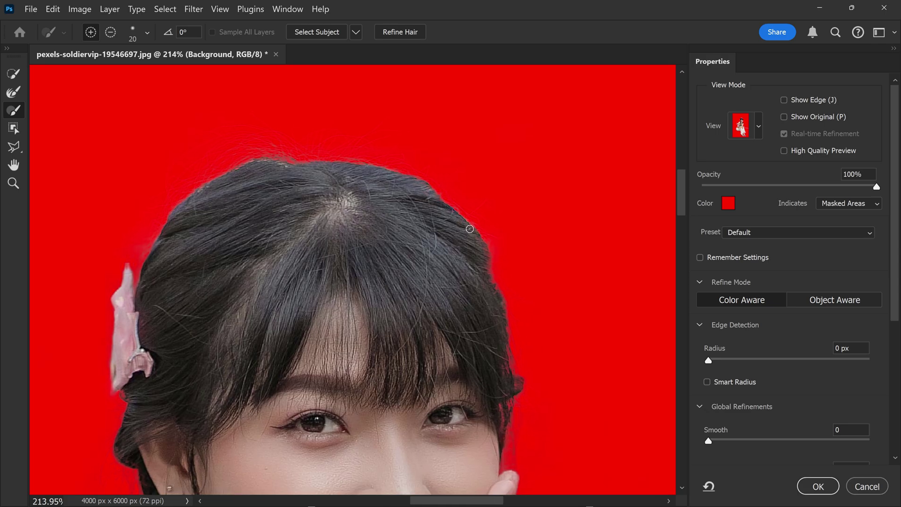
{"action": "scroll", "coordinate": [470, 228], "scroll_direction": "down", "scroll_amount": 4}
{"action": "scroll", "coordinate": [416, 159], "scroll_direction": "right", "scroll_amount": 2}
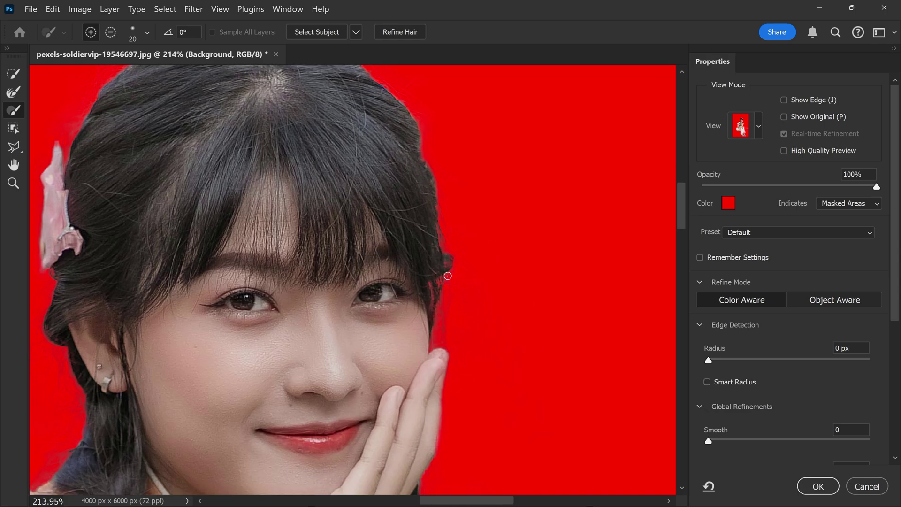
{"action": "scroll", "coordinate": [448, 276], "scroll_direction": "up", "scroll_amount": 5}
Enable Decontaminate Colors at 53% and output as New Layer with Layer Mask
{"action": "key", "text": "k"}
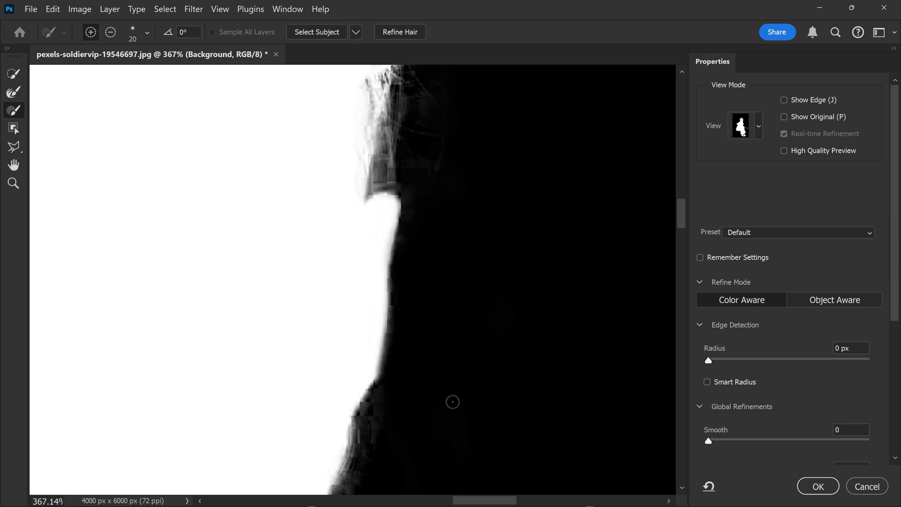
{"action": "key", "text": "v"}
{"action": "scroll", "coordinate": [427, 307], "scroll_direction": "down", "scroll_amount": 8}
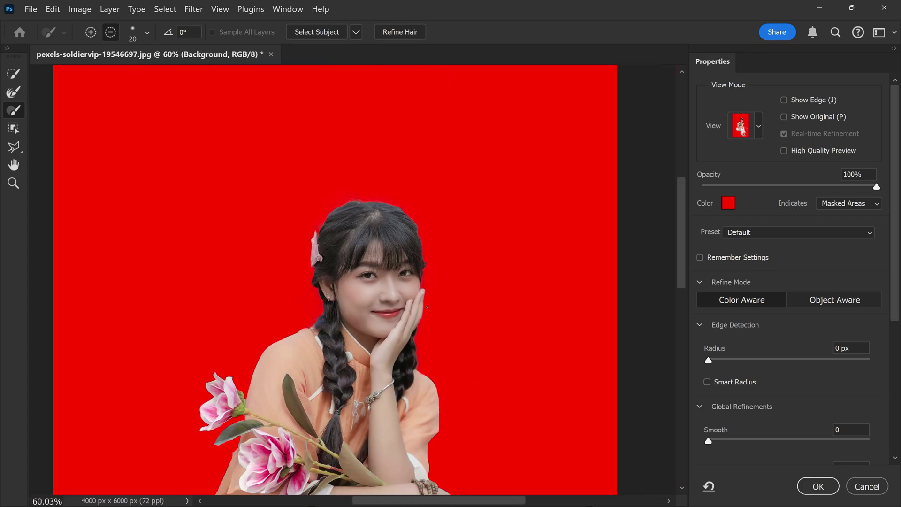
{"action": "left_click_drag", "start_coordinate": [893, 240], "coordinate": [897, 392]}
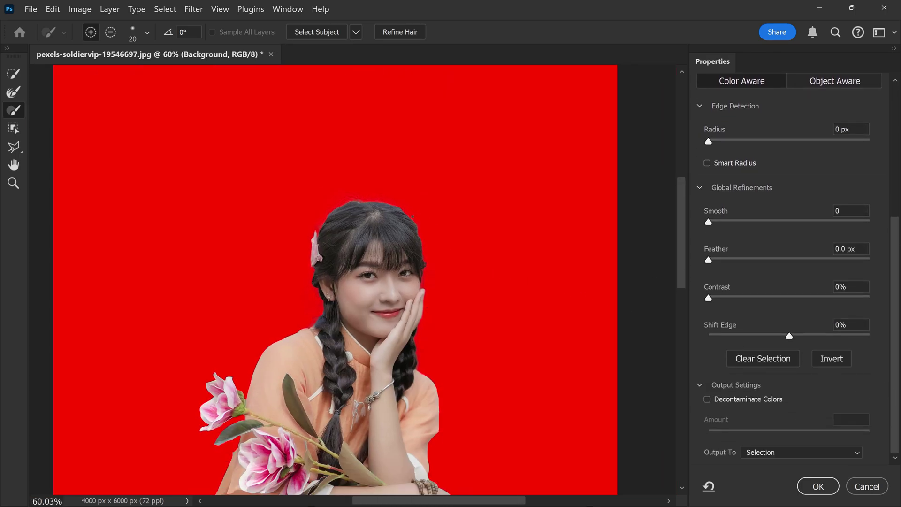
{"action": "scroll", "coordinate": [388, 208], "scroll_direction": "up", "scroll_amount": 2}
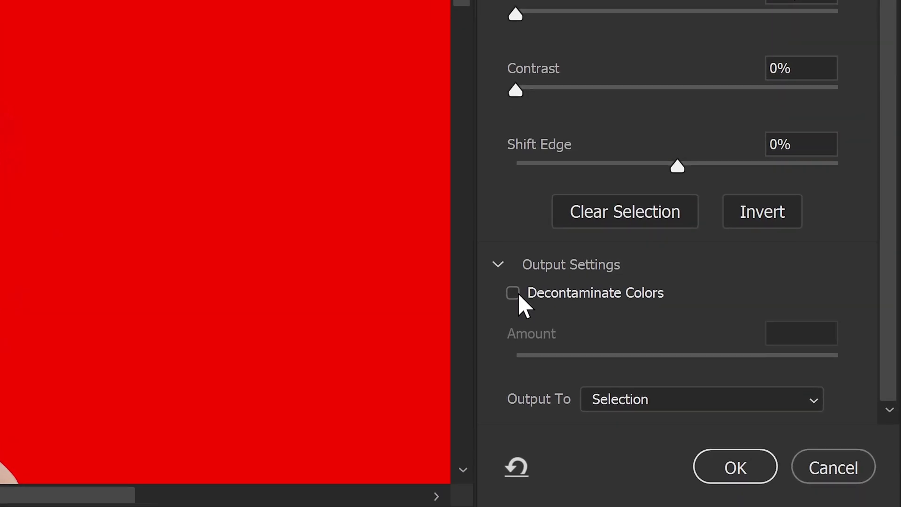
{"action": "left_click", "coordinate": [509, 296]}
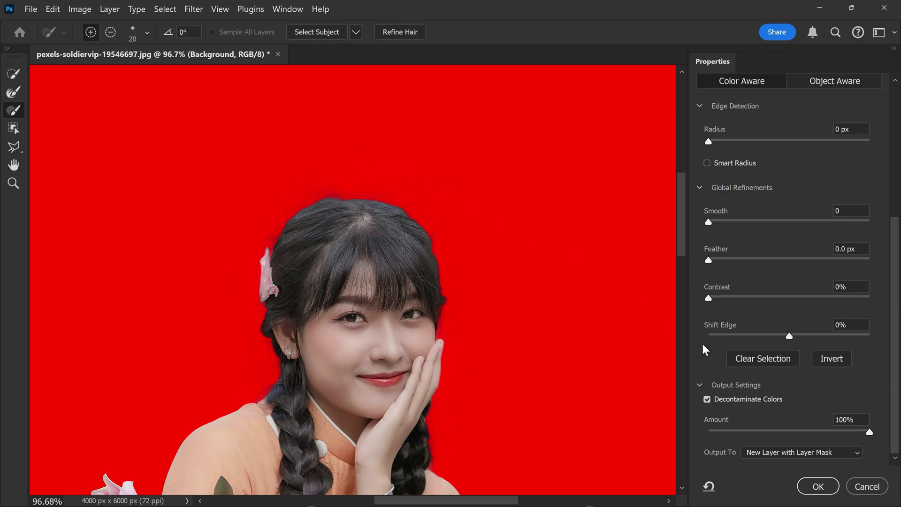
{"action": "left_click", "coordinate": [793, 429]}
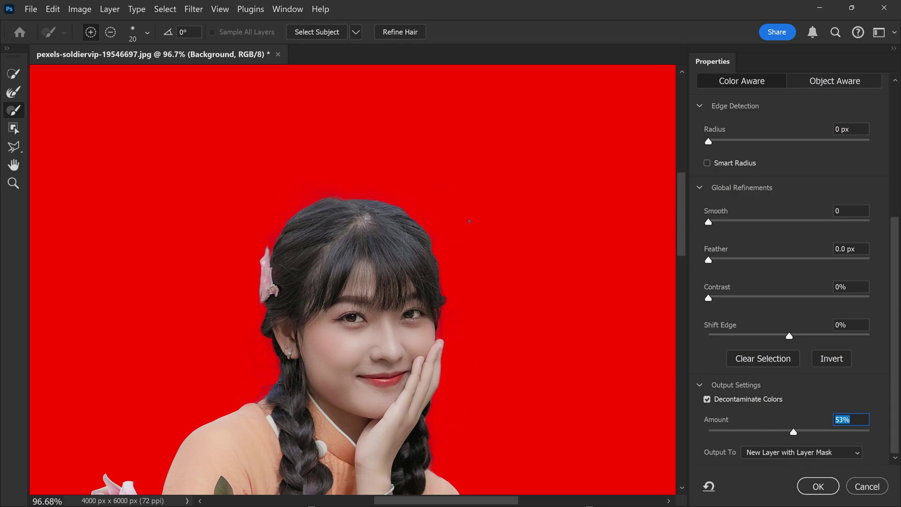
{"action": "left_click", "coordinate": [779, 450]}
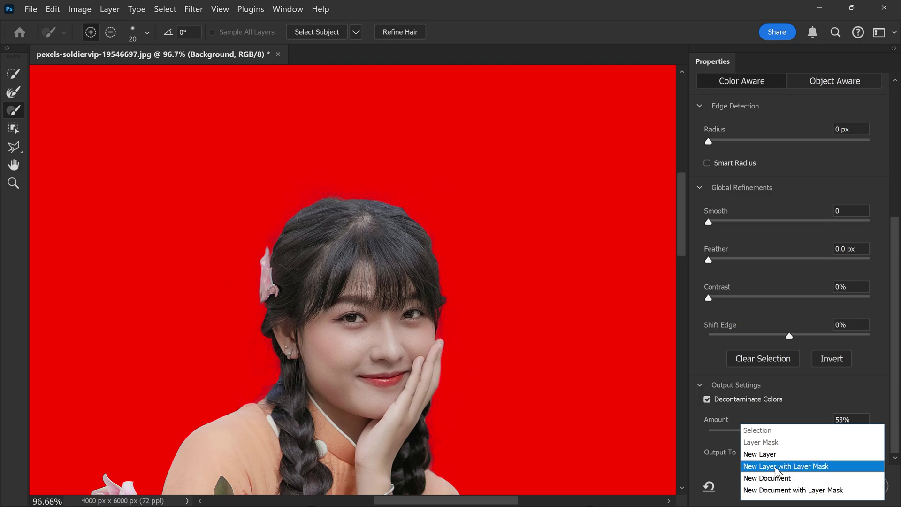
{"action": "left_click", "coordinate": [775, 466]}
{"action": "left_click", "coordinate": [814, 487]}
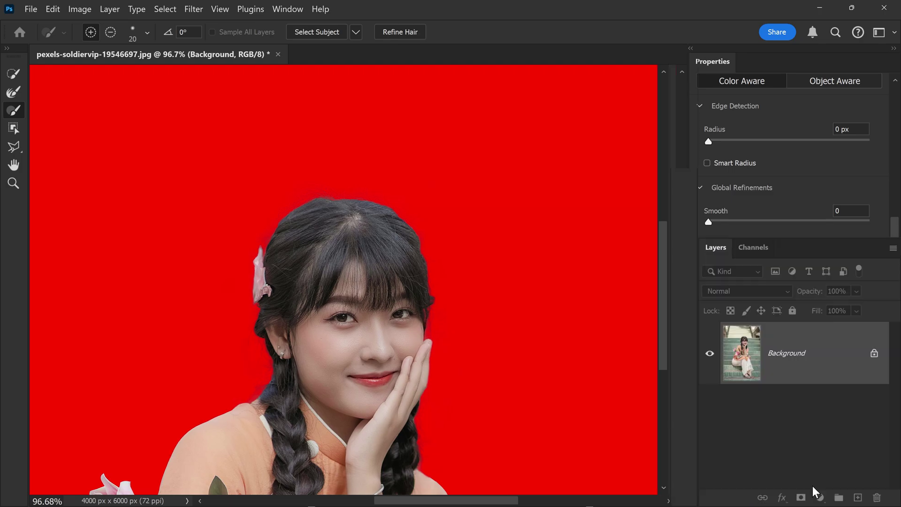
Load the woman's layer mask as a selection, invert it, and start Generative Fill
{"action": "key", "text": "ctrl+0"}
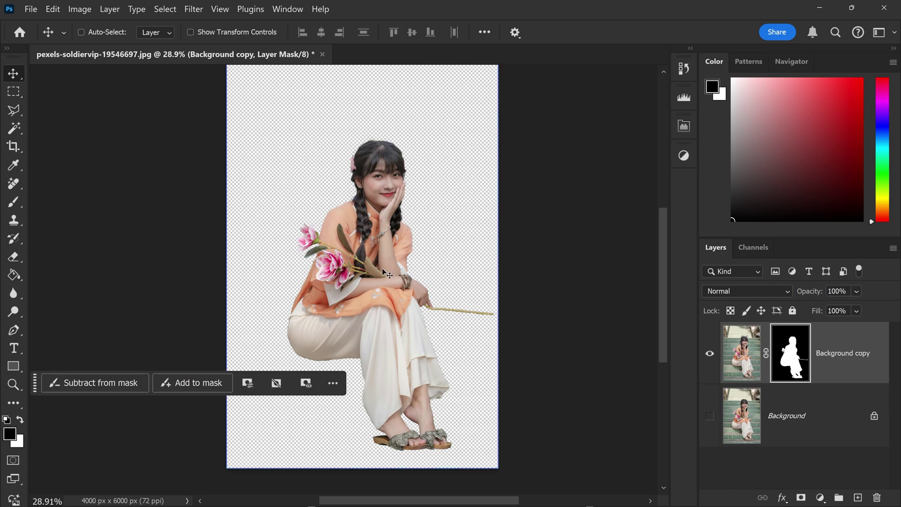
{"action": "scroll", "coordinate": [382, 268], "scroll_direction": "up", "scroll_amount": 5}
{"action": "scroll", "coordinate": [285, 293], "scroll_direction": "up", "scroll_amount": 2}
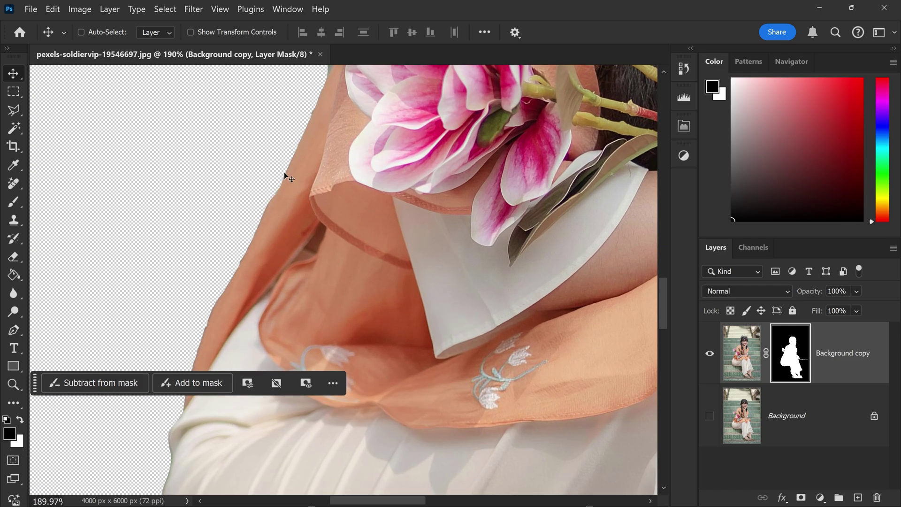
{"action": "scroll", "coordinate": [230, 284], "scroll_direction": "down", "scroll_amount": 6}
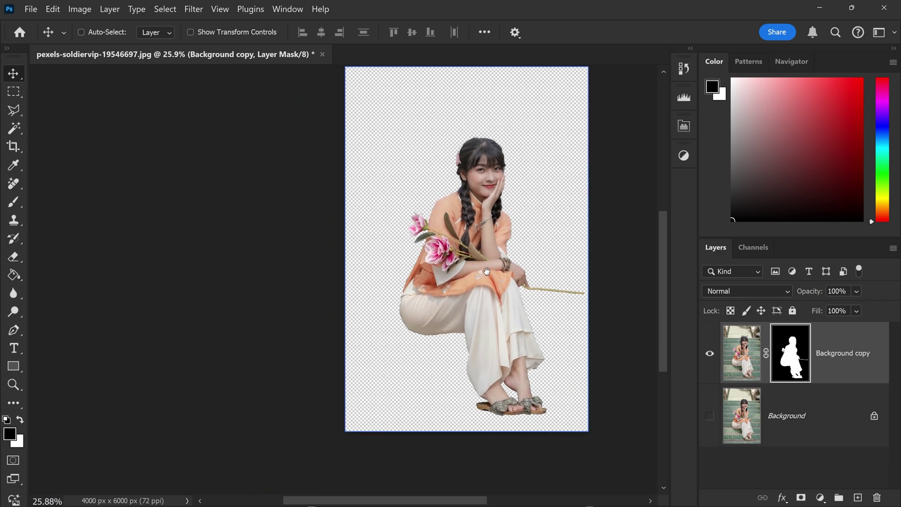
{"action": "left_click_drag", "start_coordinate": [487, 271], "coordinate": [416, 294]}
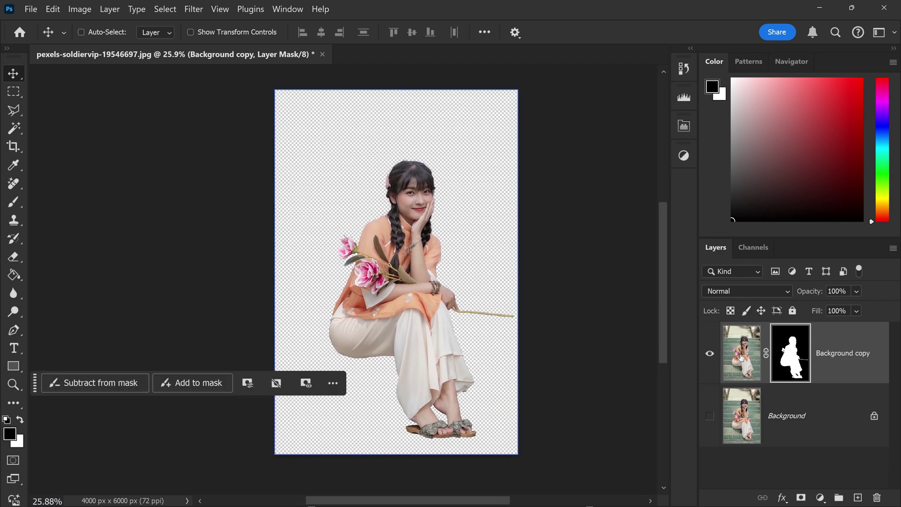
{"action": "left_click", "coordinate": [794, 355], "text": "ctrl"}
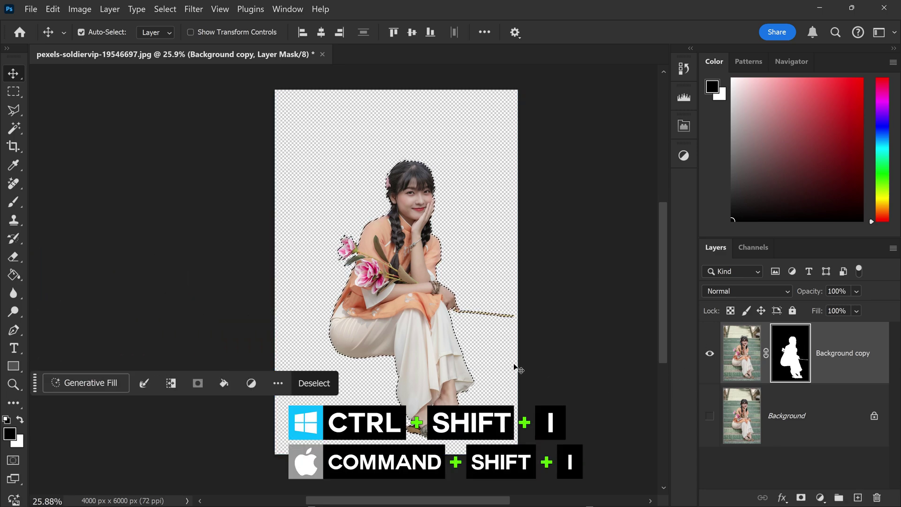
{"action": "key", "text": "ctrl+shift+i"}
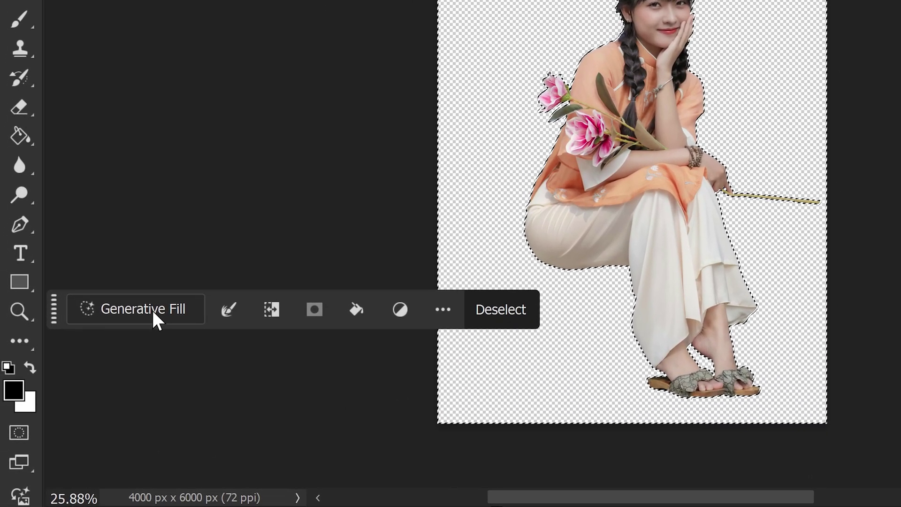
{"action": "left_click", "coordinate": [148, 311]}
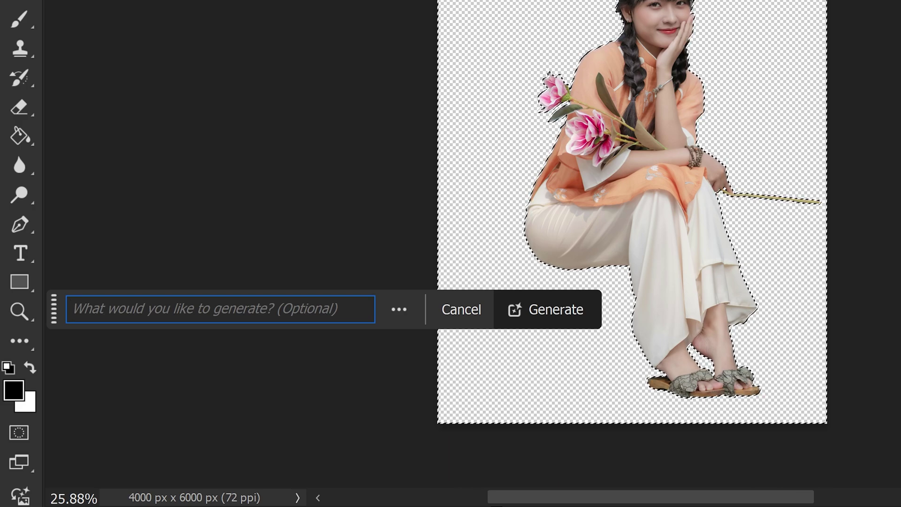
Generate a background from the prompt 'sat on a rock in the middle of a pink rose field'
{"action": "type", "text": "sat "}
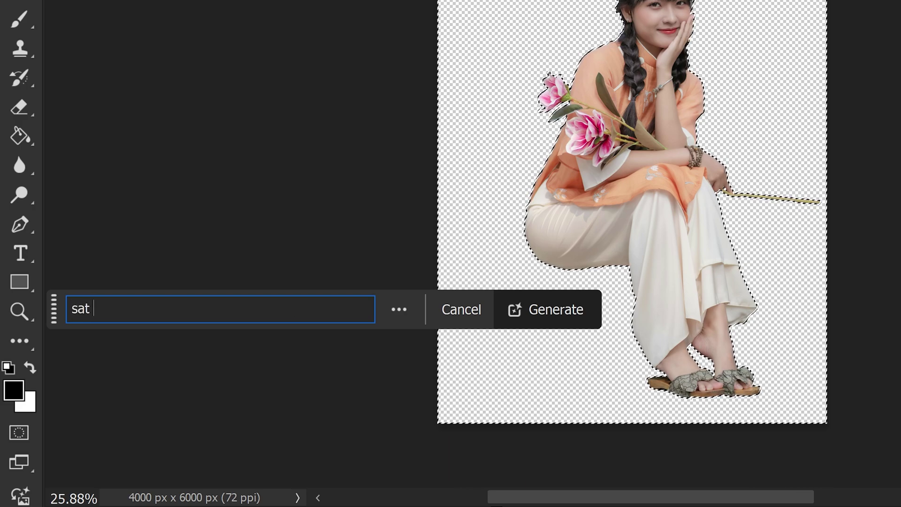
{"action": "type", "text": "on a rock in "}
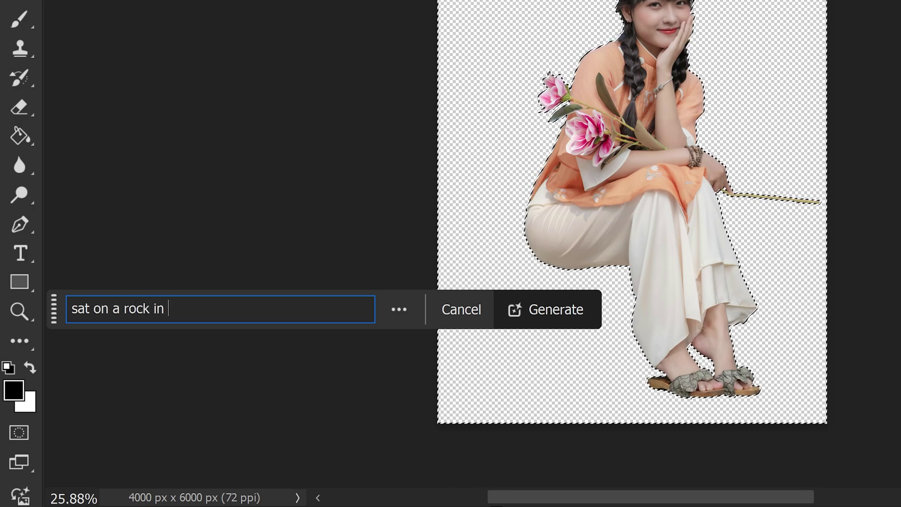
{"action": "type", "text": "the middle of a "}
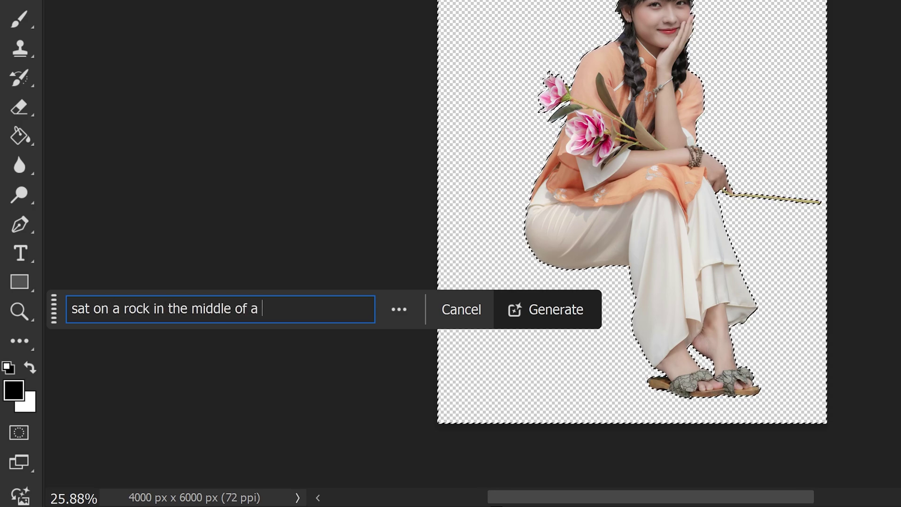
{"action": "type", "text": "pink rose field"}
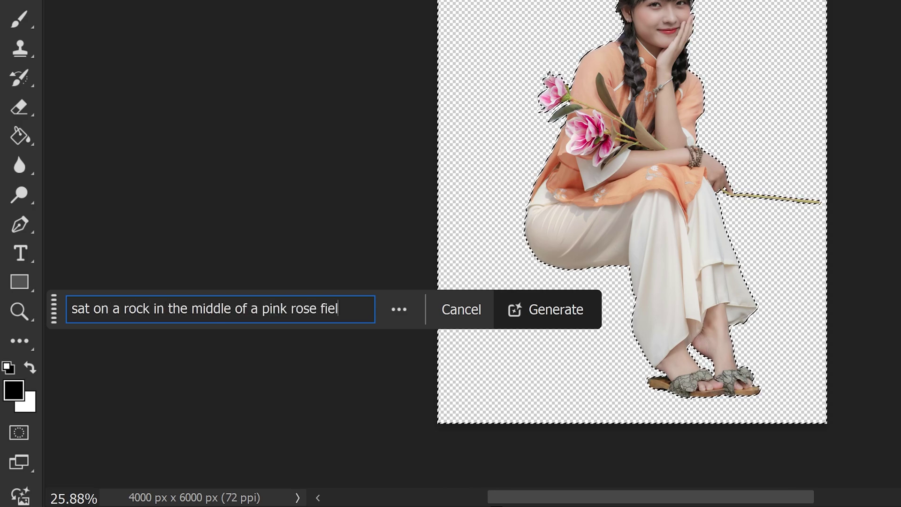
{"action": "left_click", "coordinate": [561, 314]}
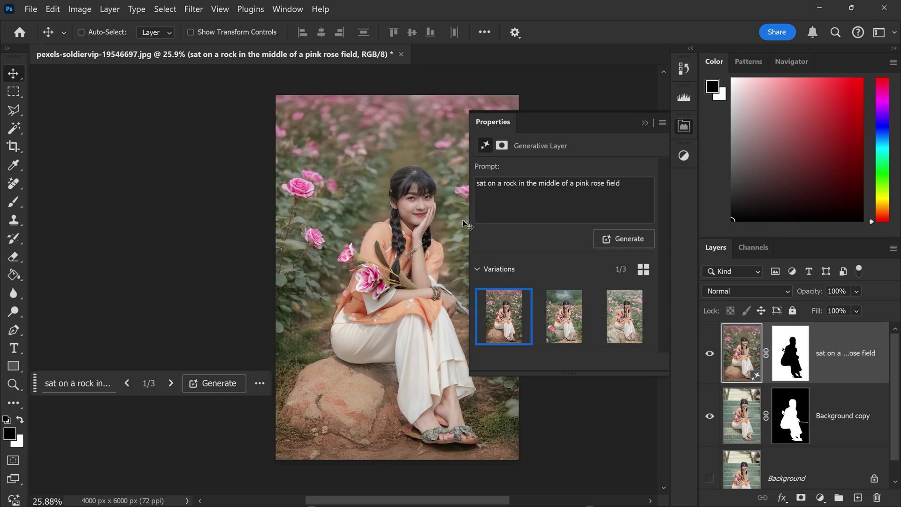
Compare the three variations, keep variation 1, enhance its detail, and collapse the Properties panel
{"action": "left_click", "coordinate": [581, 321]}
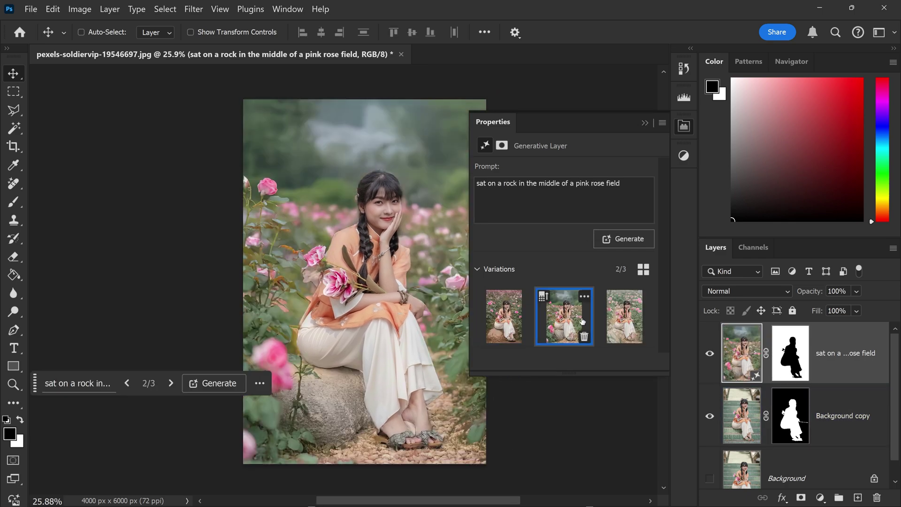
{"action": "left_click", "coordinate": [610, 316]}
{"action": "left_click", "coordinate": [502, 311]}
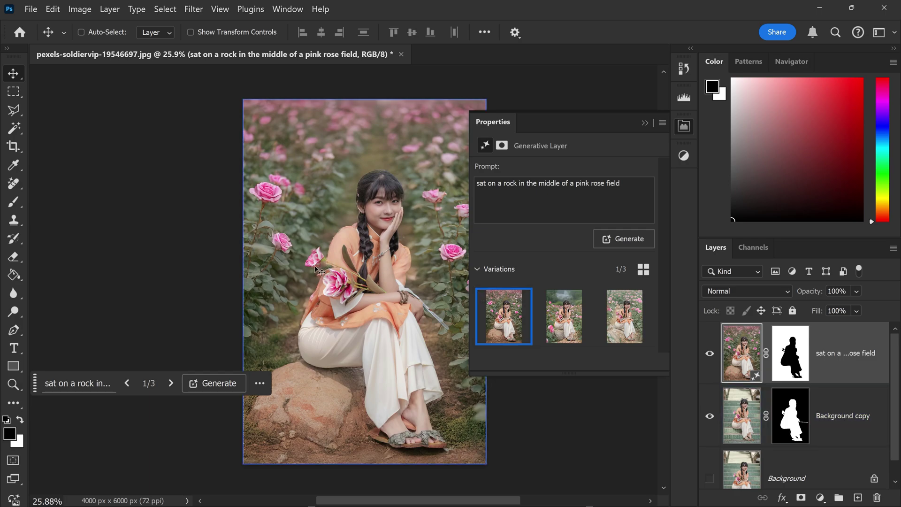
{"action": "mouse_move", "coordinate": [583, 336]}
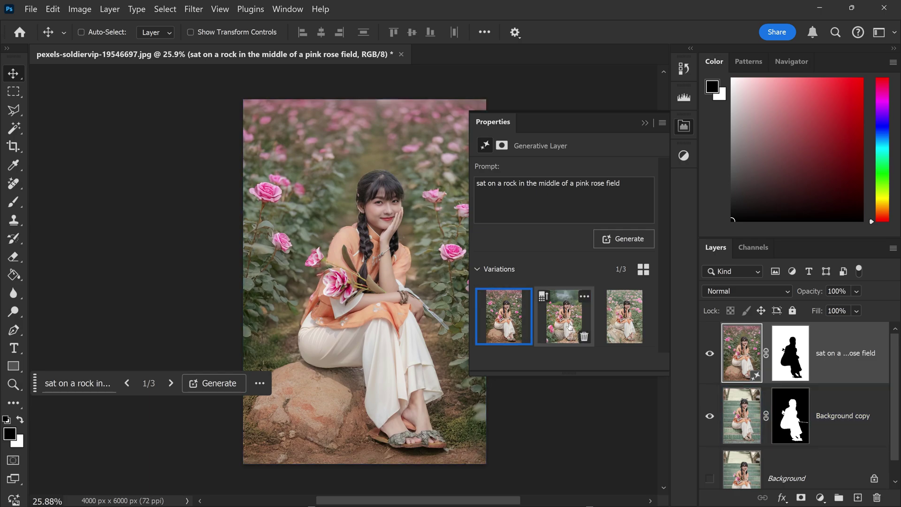
{"action": "left_click", "coordinate": [568, 324]}
{"action": "left_click", "coordinate": [511, 324]}
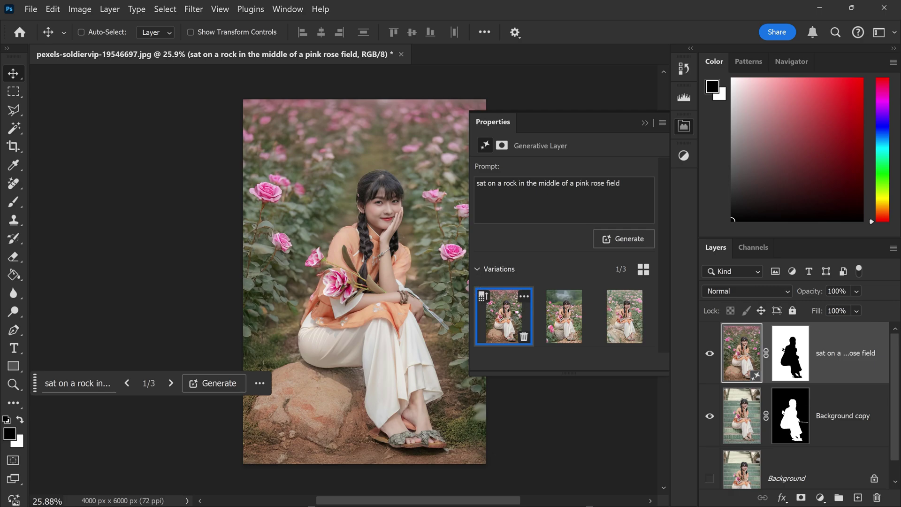
{"action": "left_click", "coordinate": [481, 296]}
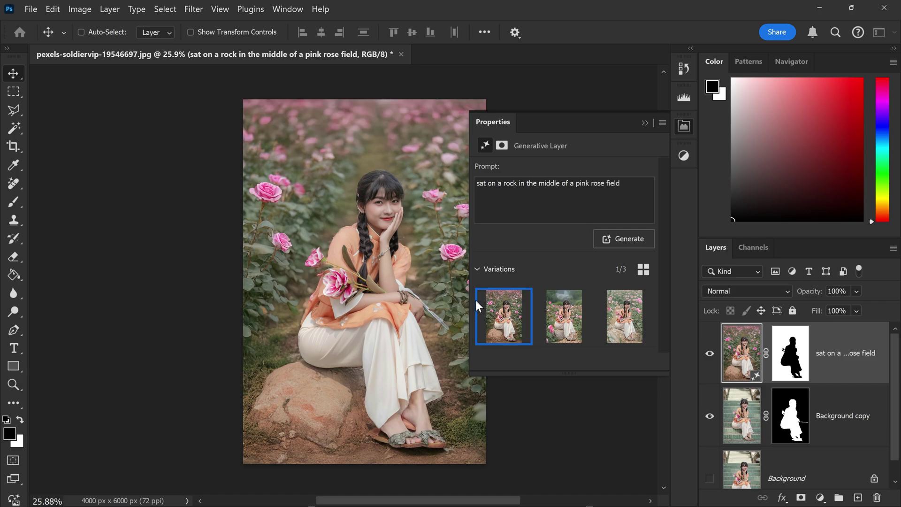
{"action": "left_click", "coordinate": [644, 124]}
Duplicate the rose-field layer, hide the original and Background layers, and convert the copy to a smart object
{"action": "left_click", "coordinate": [770, 401]}
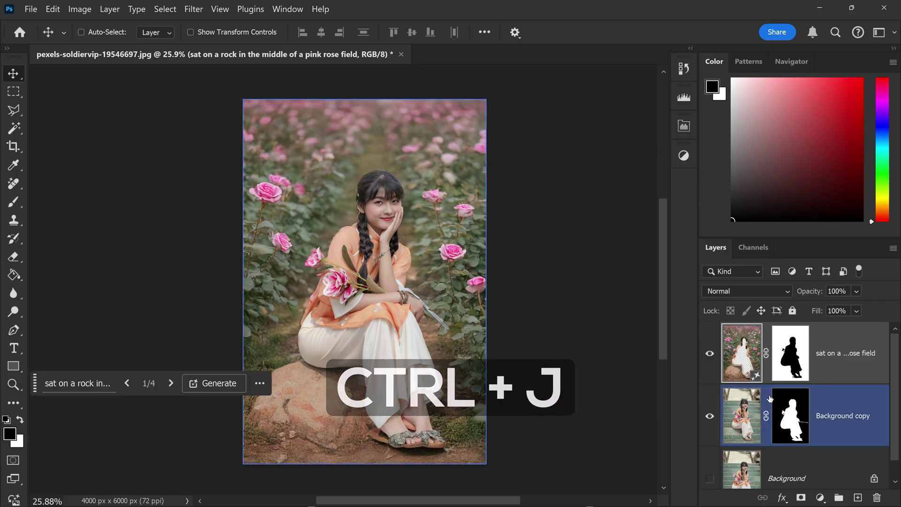
{"action": "key", "text": "ctrl+j"}
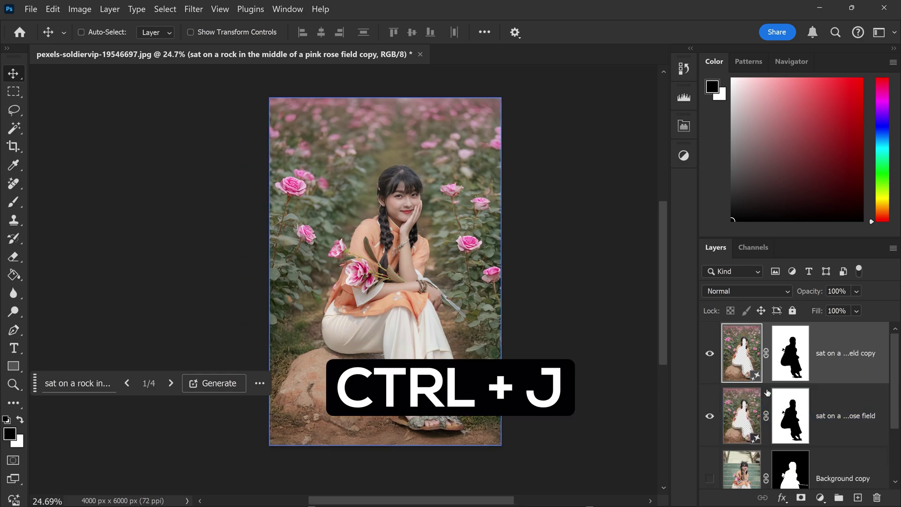
{"action": "left_click", "coordinate": [712, 417]}
{"action": "scroll", "coordinate": [717, 424], "scroll_direction": "down", "scroll_amount": 2}
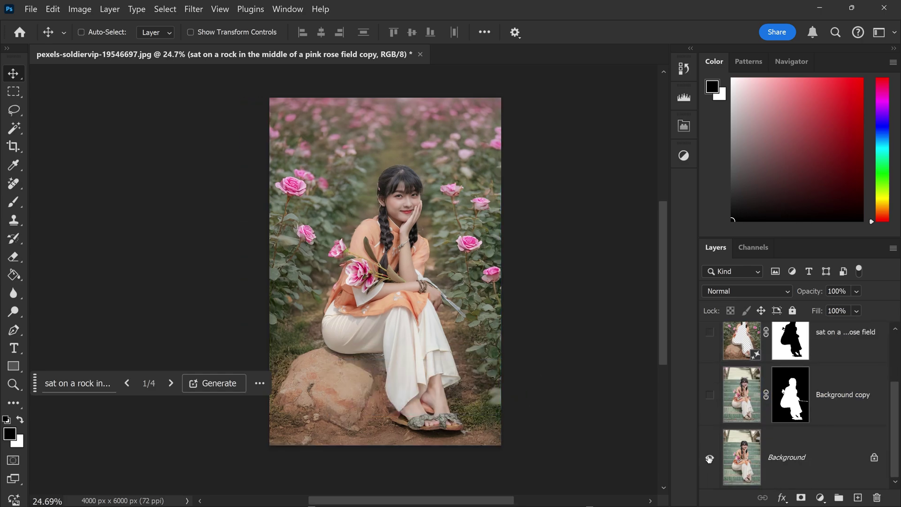
{"action": "left_click", "coordinate": [709, 458]}
{"action": "scroll", "coordinate": [785, 439], "scroll_direction": "up", "scroll_amount": 2}
{"action": "right_click", "coordinate": [833, 386]}
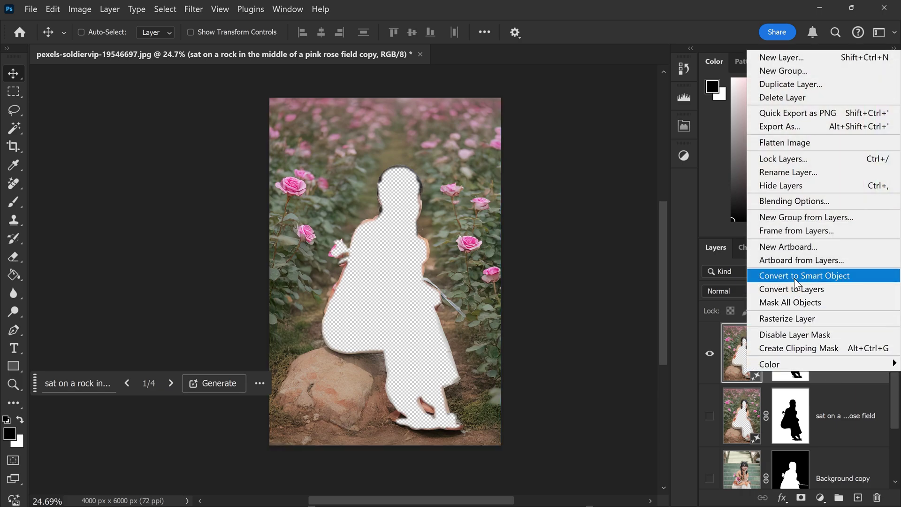
{"action": "left_click", "coordinate": [794, 277]}
{"action": "right_click", "coordinate": [818, 370]}
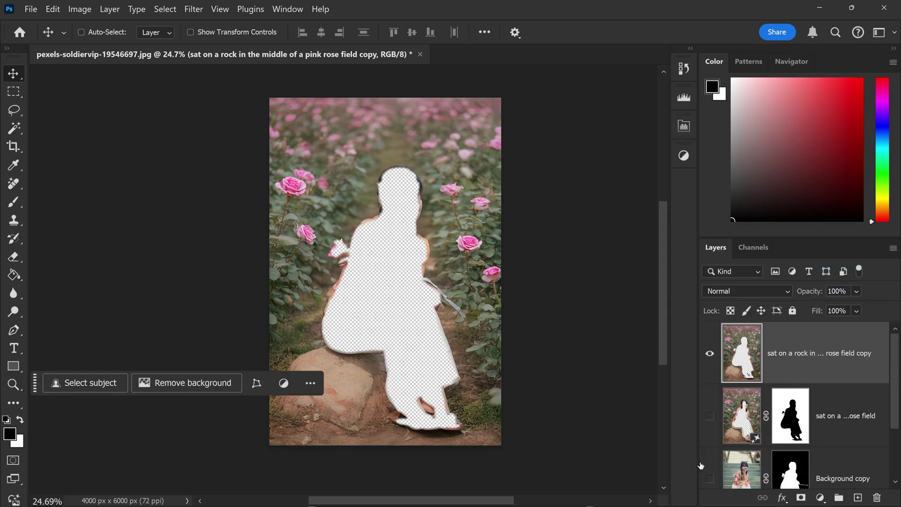
Erase the woman-shaped gap in the rose-field copy with the Remove Tool, filling it with path and rocks
{"action": "left_click", "coordinate": [14, 183]}
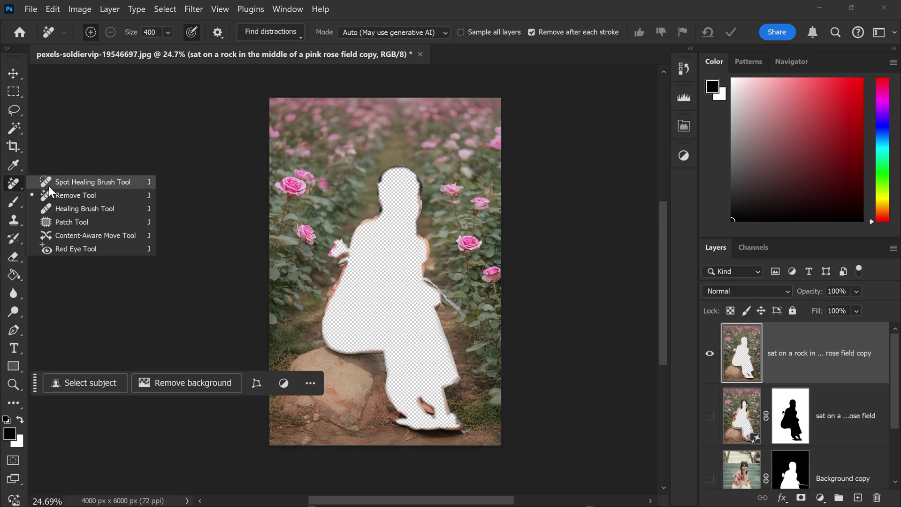
{"action": "left_click", "coordinate": [68, 196]}
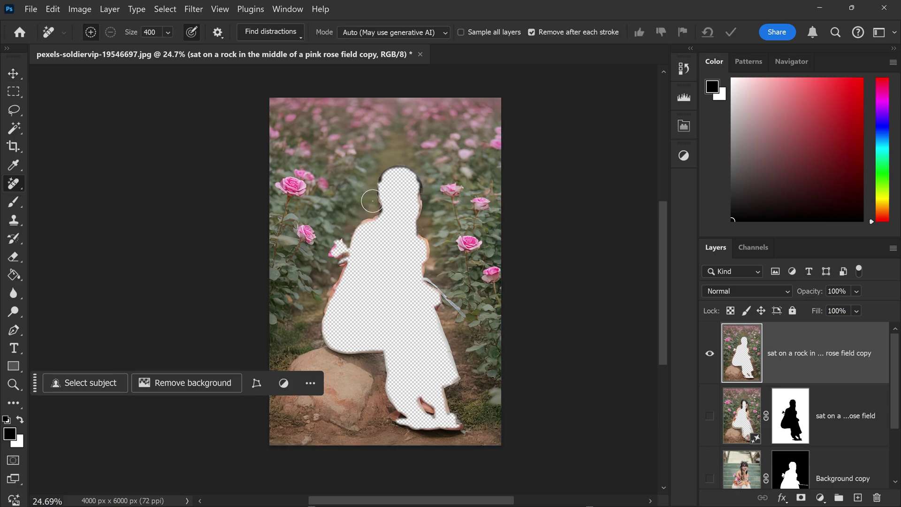
{"action": "mouse_move", "coordinate": [374, 178]}
{"action": "left_mouse_down"}
{"action": "mouse_move", "coordinate": [401, 167]}
{"action": "mouse_move", "coordinate": [418, 181]}
{"action": "mouse_move", "coordinate": [425, 279]}
{"action": "mouse_move", "coordinate": [457, 314]}
{"action": "mouse_move", "coordinate": [441, 313]}
{"action": "mouse_move", "coordinate": [454, 364]}
{"action": "left_mouse_up"}
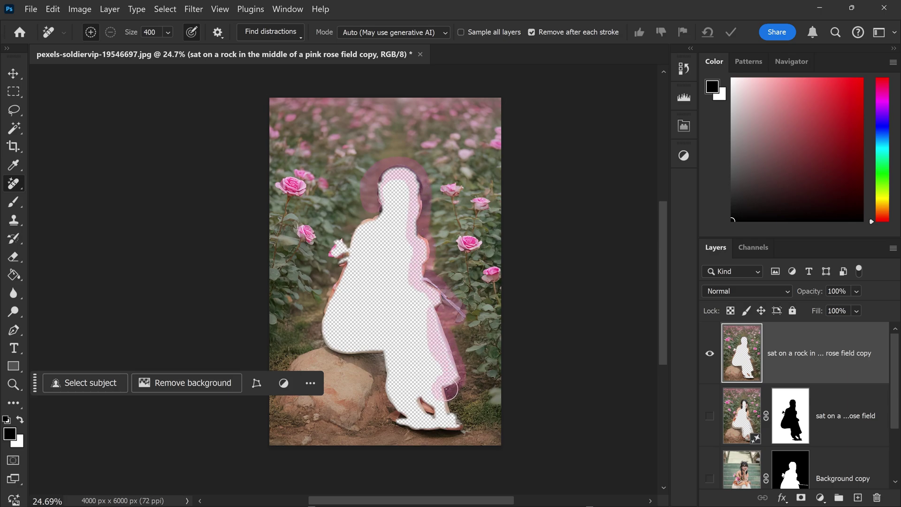
{"action": "mouse_move", "coordinate": [443, 402]}
{"action": "left_mouse_down"}
{"action": "mouse_move", "coordinate": [453, 421]}
{"action": "mouse_move", "coordinate": [418, 432]}
{"action": "mouse_move", "coordinate": [394, 414]}
{"action": "mouse_move", "coordinate": [387, 388]}
{"action": "mouse_move", "coordinate": [330, 349]}
{"action": "mouse_move", "coordinate": [327, 300]}
{"action": "mouse_move", "coordinate": [338, 269]}
{"action": "left_mouse_up"}
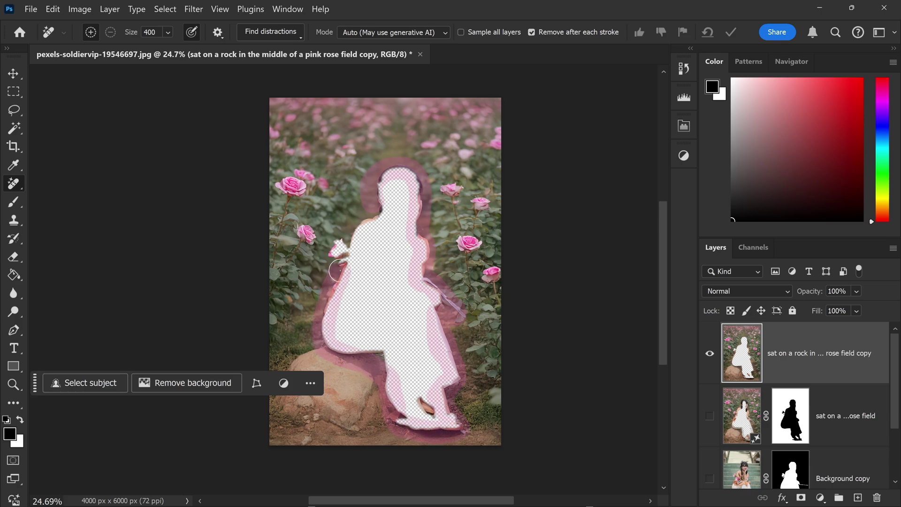
{"action": "left_click_drag", "start_coordinate": [360, 228], "coordinate": [377, 211]}
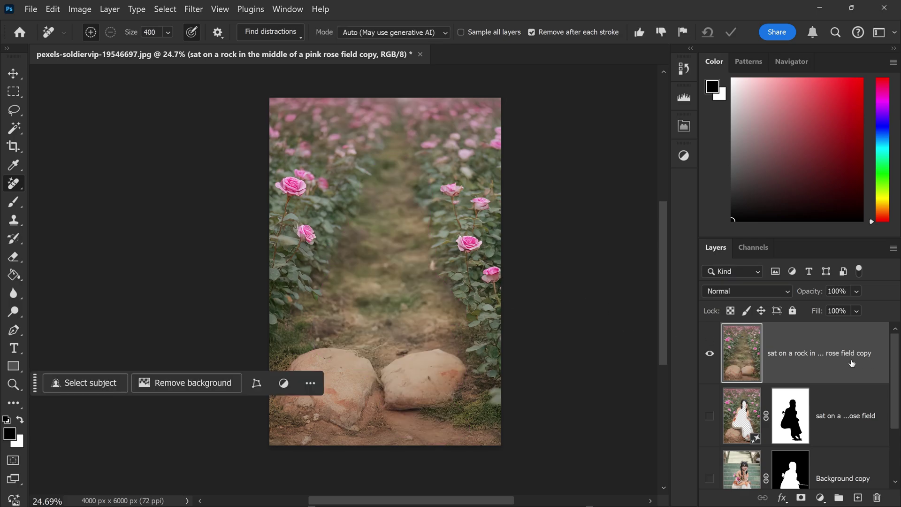
Give the field copy an inverted black mask, show the generative and Background copy layers, and move Background copy to the top
{"action": "left_click", "coordinate": [801, 498]}
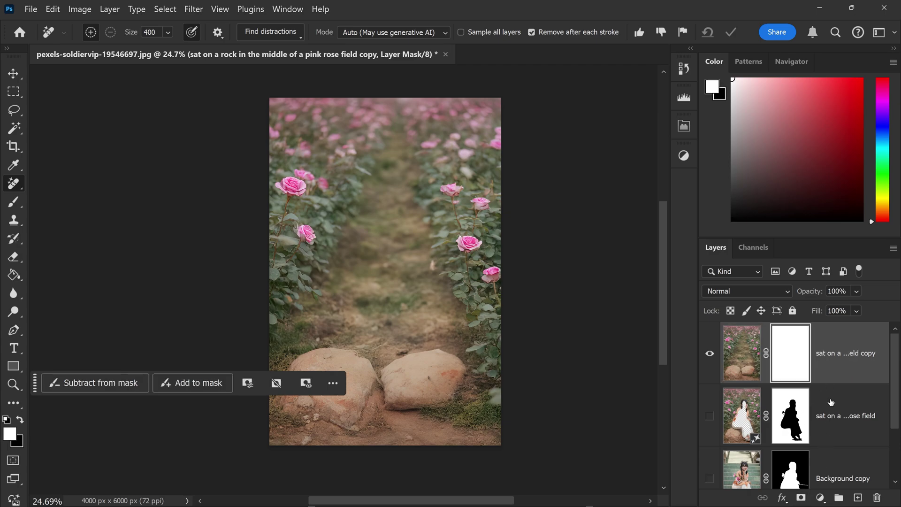
{"action": "key", "text": "ctrl+i"}
{"action": "key", "text": "ctrl+i"}
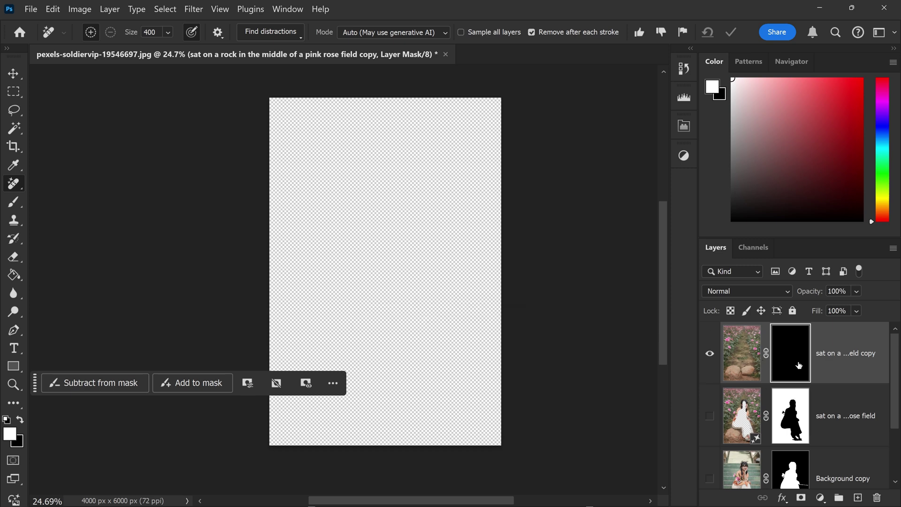
{"action": "left_click", "coordinate": [710, 416]}
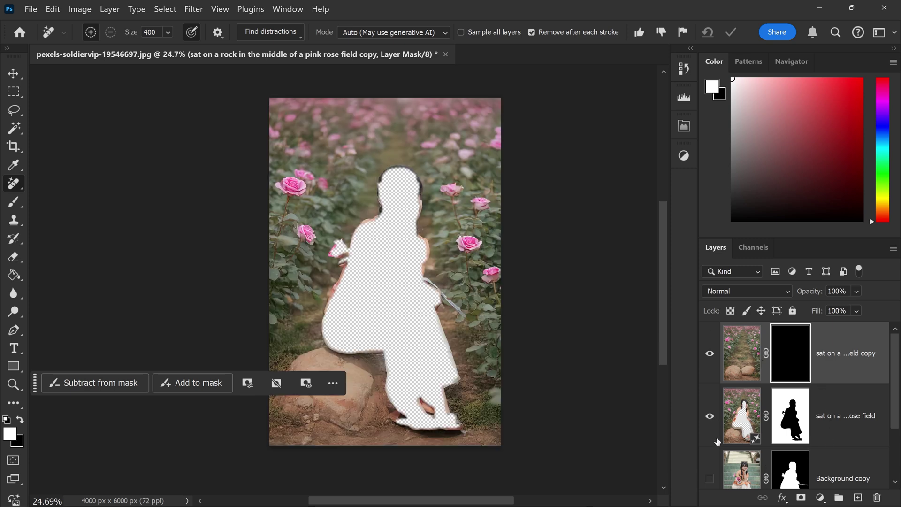
{"action": "left_click", "coordinate": [711, 478]}
{"action": "left_click", "coordinate": [842, 464]}
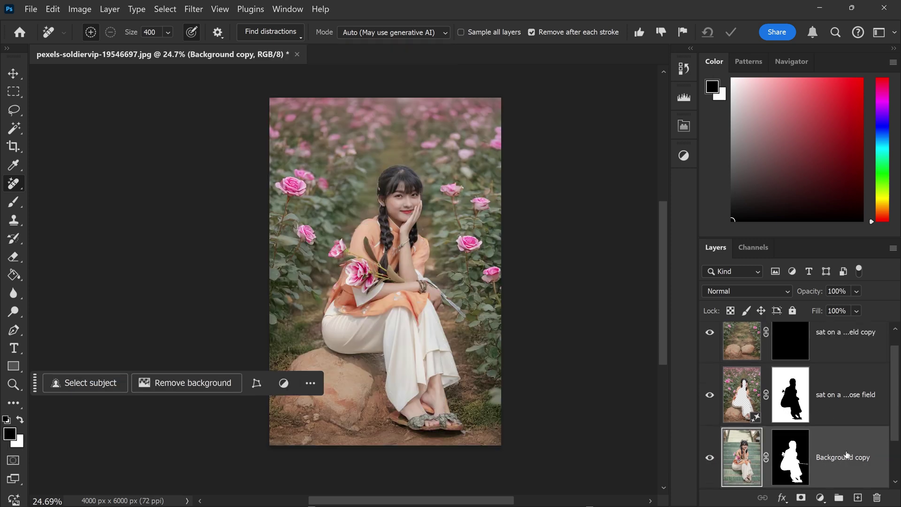
{"action": "left_click_drag", "start_coordinate": [845, 455], "coordinate": [841, 323]}
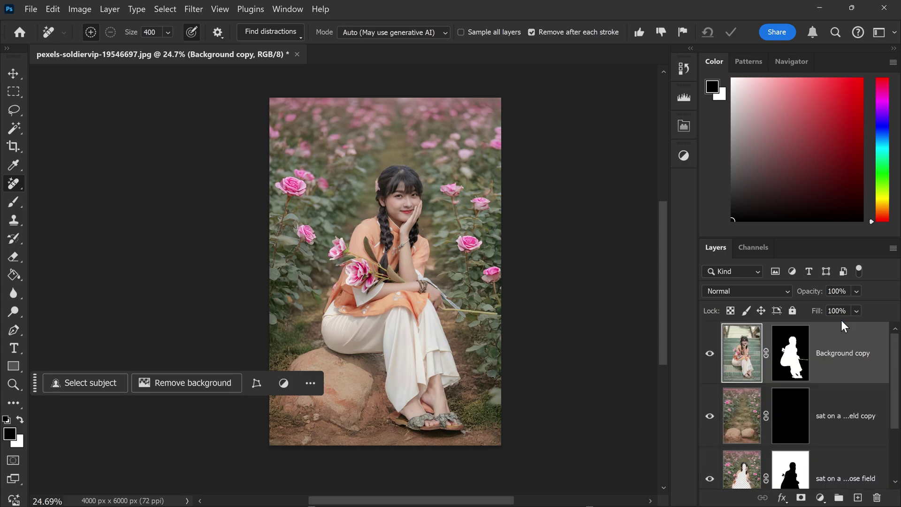
Paint white into the field copy's mask around the woman's feet, trousers and sleeve
{"action": "left_click", "coordinate": [797, 423]}
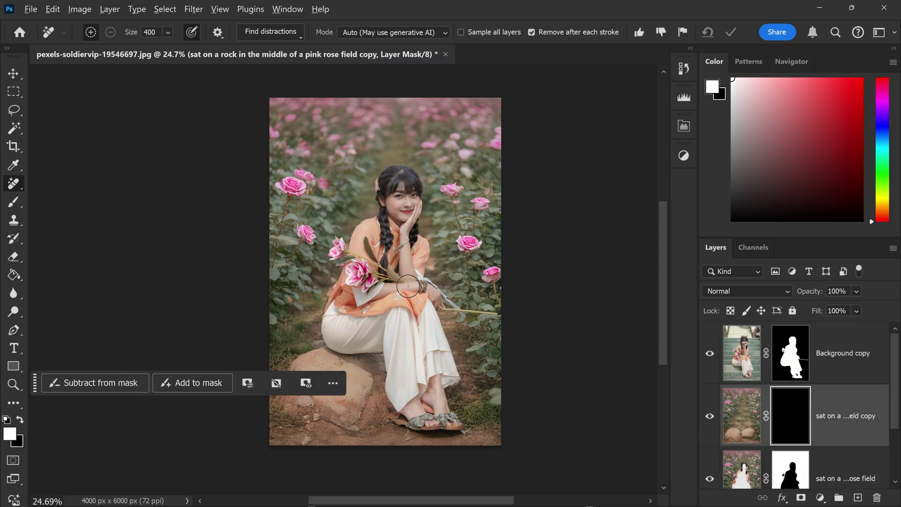
{"action": "scroll", "coordinate": [406, 261], "scroll_direction": "up", "scroll_amount": 2}
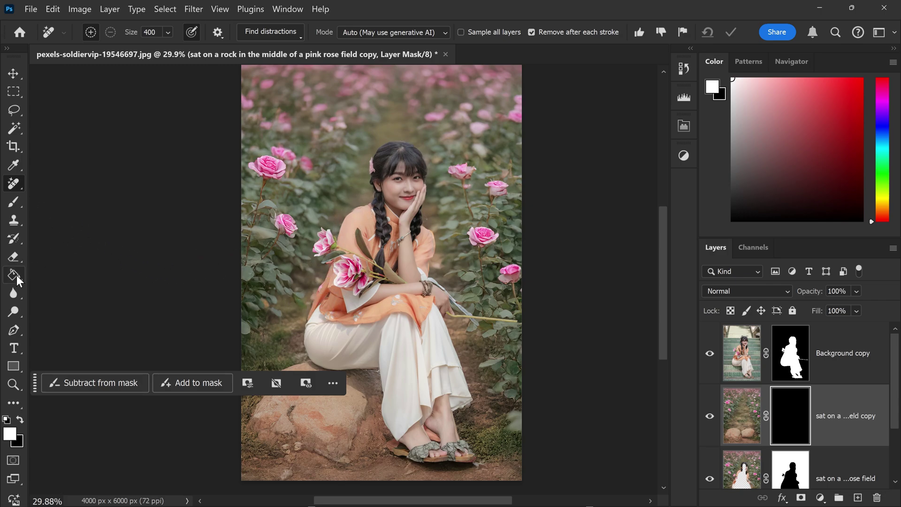
{"action": "left_click", "coordinate": [13, 202]}
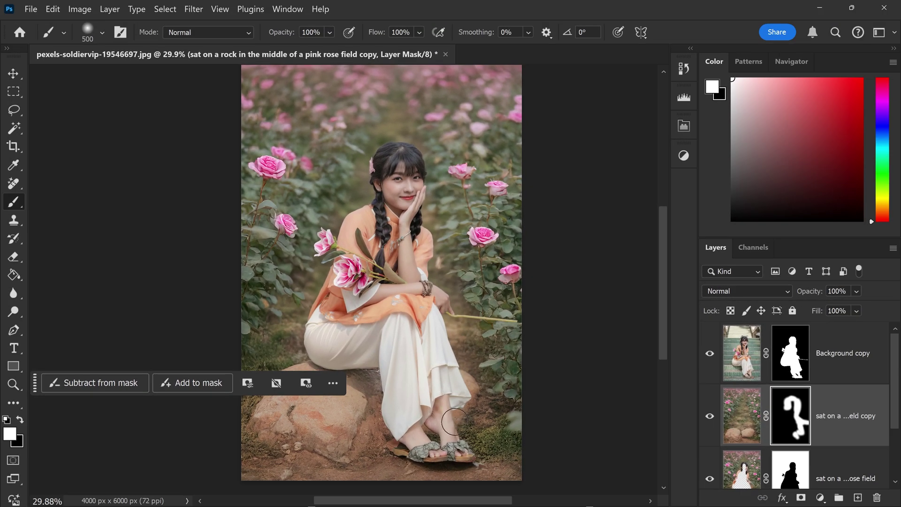
{"action": "mouse_move", "coordinate": [454, 421]}
{"action": "left_mouse_down"}
{"action": "mouse_move", "coordinate": [469, 436]}
{"action": "mouse_move", "coordinate": [463, 428]}
{"action": "mouse_move", "coordinate": [482, 429]}
{"action": "mouse_move", "coordinate": [473, 445]}
{"action": "left_mouse_up"}
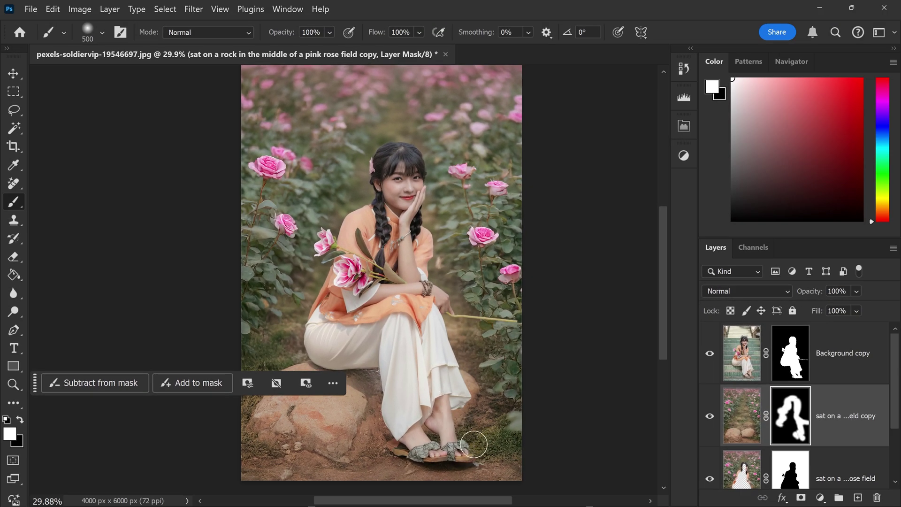
{"action": "left_click_drag", "start_coordinate": [375, 327], "coordinate": [359, 303]}
{"action": "scroll", "coordinate": [551, 336], "scroll_direction": "down", "scroll_amount": 1}
Add a Hue/Saturation adjustment layer above Background copy with Saturation +17
{"action": "key", "text": "v"}
{"action": "left_click", "coordinate": [843, 366]}
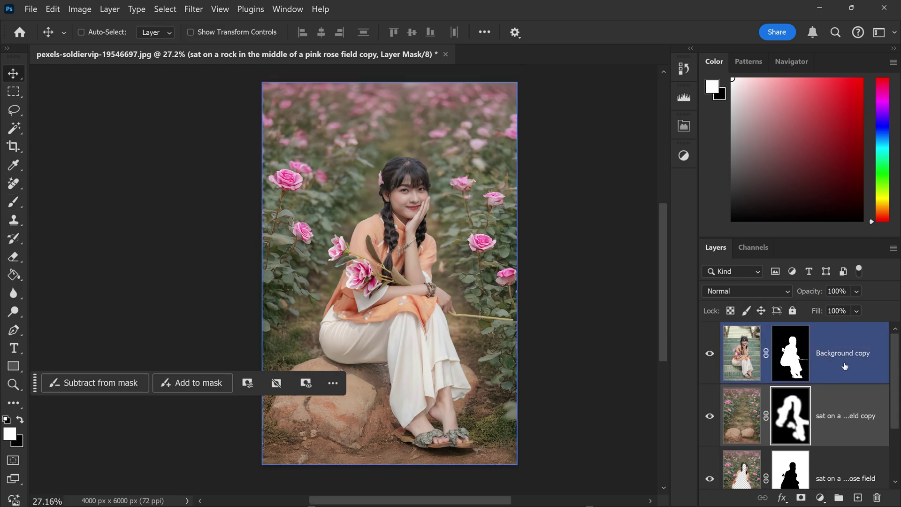
{"action": "left_click", "coordinate": [741, 351]}
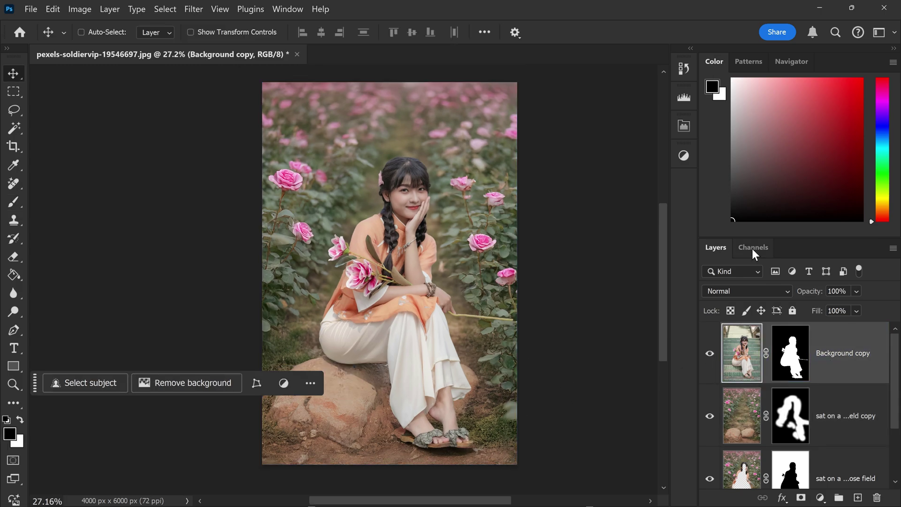
{"action": "left_click", "coordinate": [683, 155]}
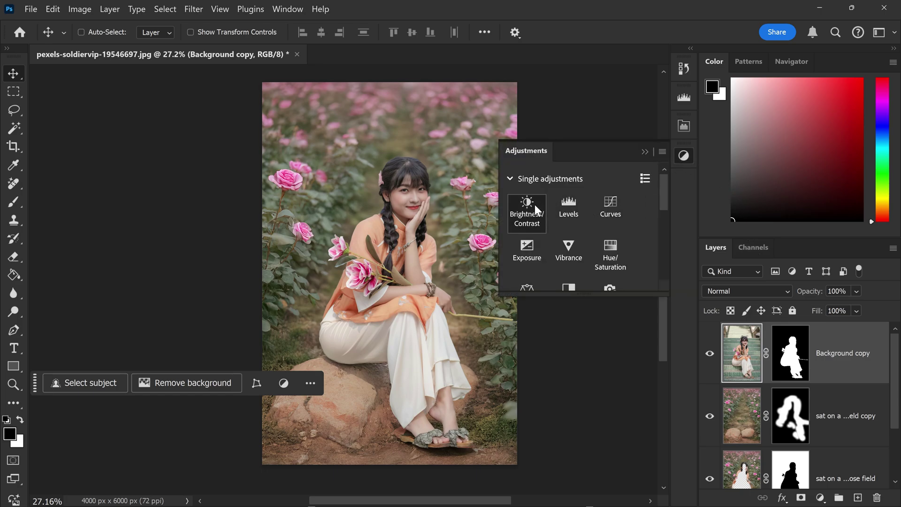
{"action": "scroll", "coordinate": [563, 211], "scroll_direction": "down", "scroll_amount": 2}
{"action": "left_click", "coordinate": [616, 187]}
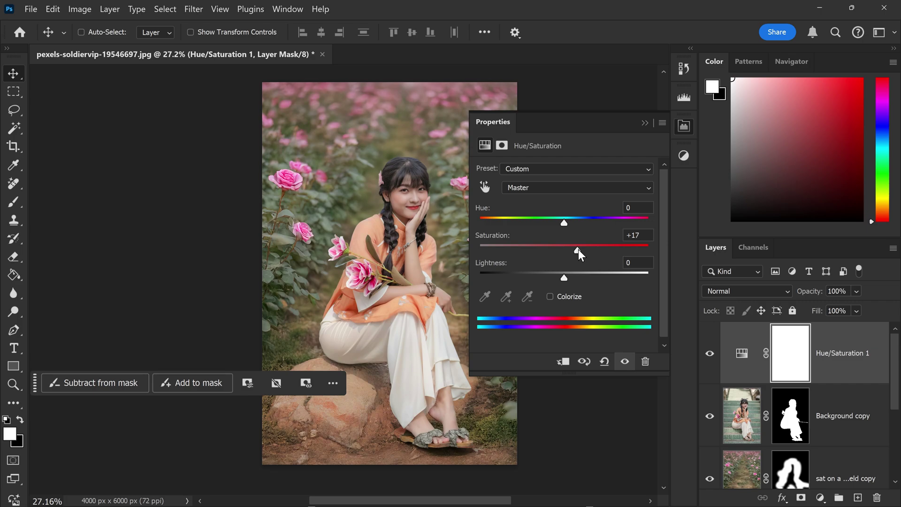
{"action": "left_click", "coordinate": [644, 123]}
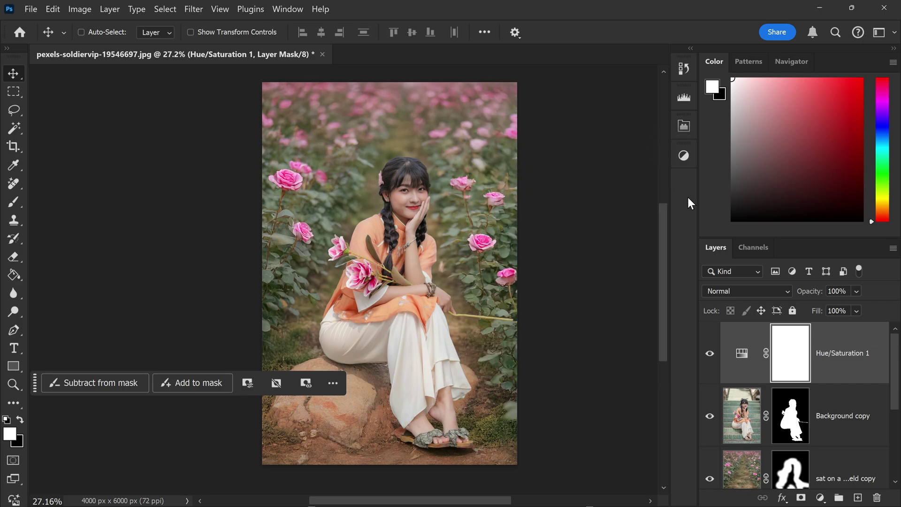
Add a Brightness/Contrast adjustment layer with Brightness 8 and Contrast 4
{"action": "left_click", "coordinate": [683, 156]}
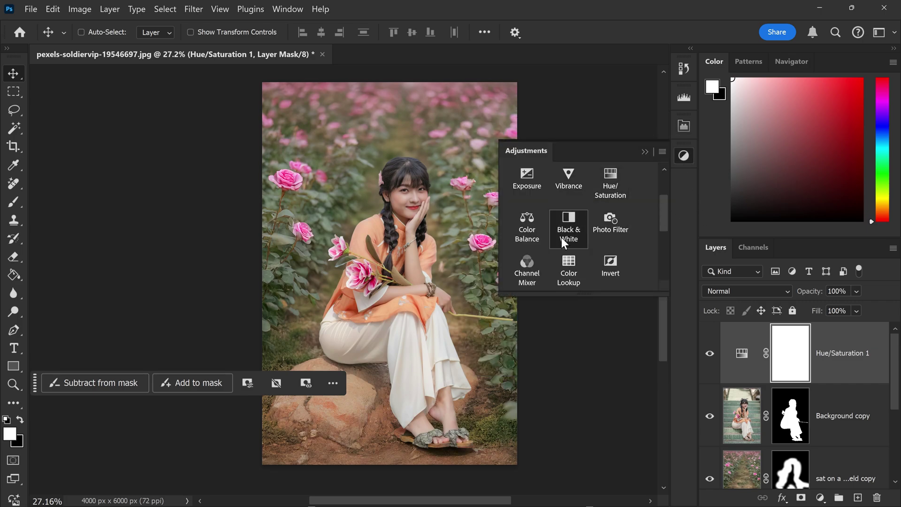
{"action": "scroll", "coordinate": [565, 254], "scroll_direction": "up", "scroll_amount": 3}
{"action": "left_click", "coordinate": [532, 217]}
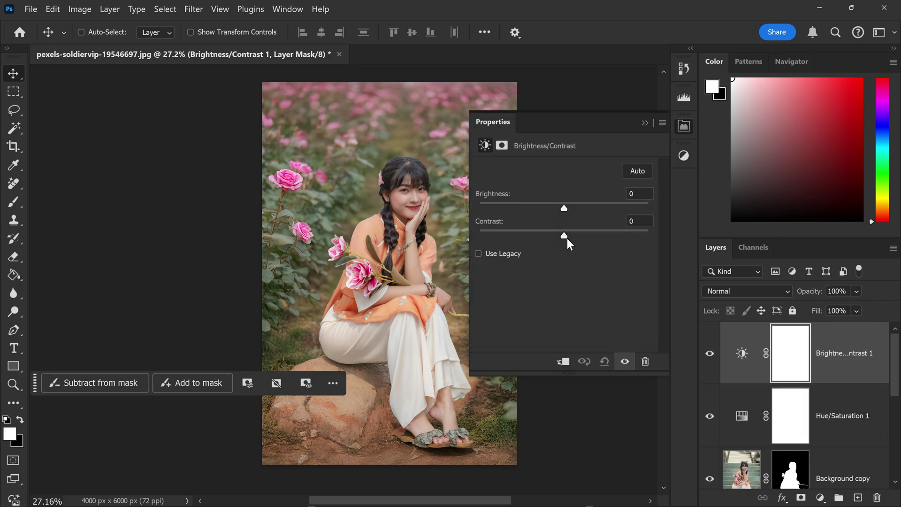
{"action": "left_click_drag", "start_coordinate": [564, 238], "coordinate": [569, 226]}
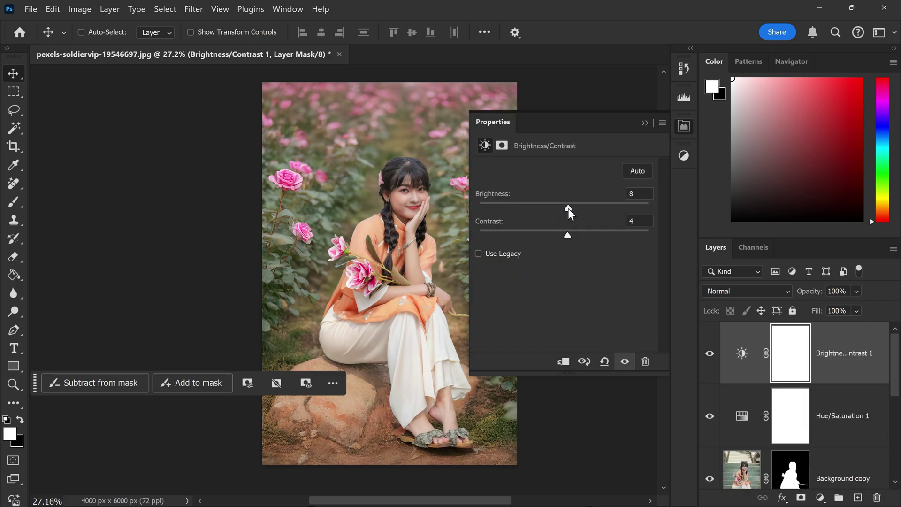
{"action": "left_click", "coordinate": [644, 123]}
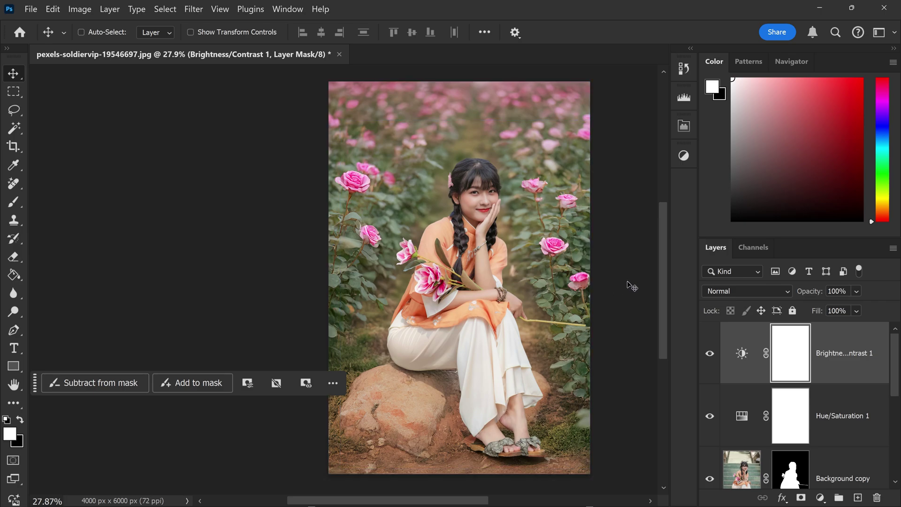
Select all layers and convert them into a single smart object
{"action": "scroll", "coordinate": [861, 353], "scroll_direction": "down", "scroll_amount": 1}
{"action": "left_click", "coordinate": [861, 354], "text": "shift"}
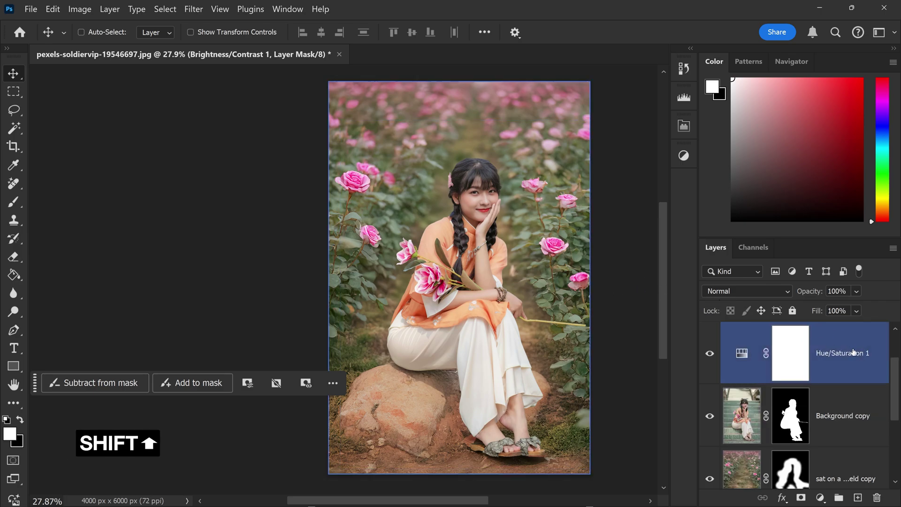
{"action": "scroll", "coordinate": [853, 352], "scroll_direction": "down", "scroll_amount": 2}
{"action": "left_click", "coordinate": [854, 357], "text": "shift"}
{"action": "left_click", "coordinate": [843, 402], "text": "shift"}
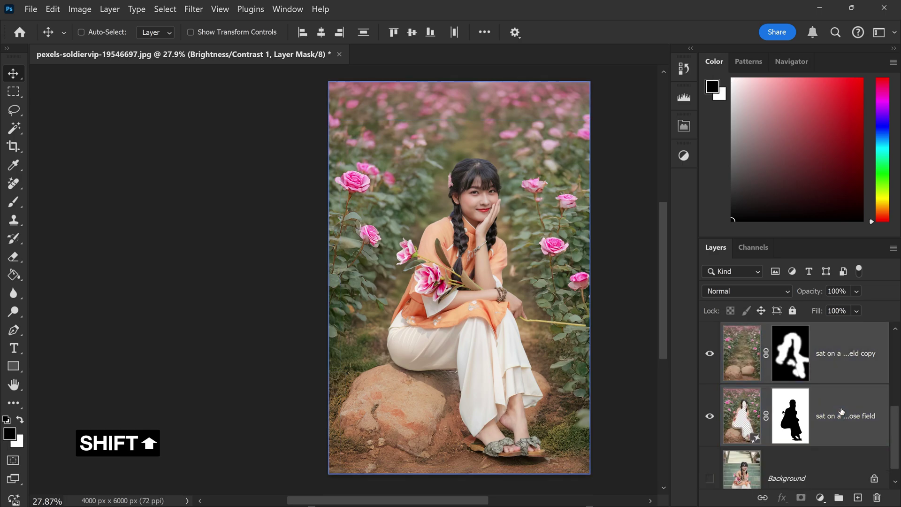
{"action": "right_click", "coordinate": [839, 409]}
{"action": "left_click", "coordinate": [815, 335]}
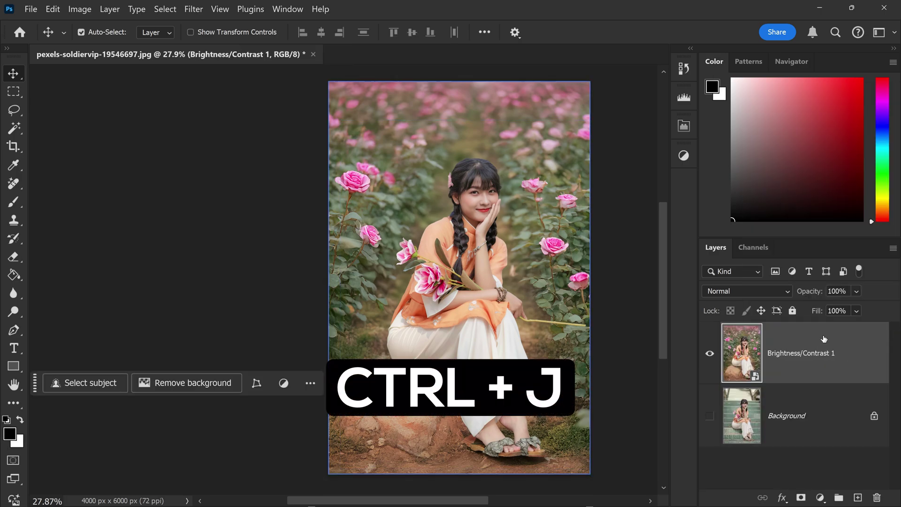
Duplicate the smart object, hide the original, and rasterize the copy
{"action": "key", "text": "ctrl+j"}
{"action": "left_click", "coordinate": [709, 416]}
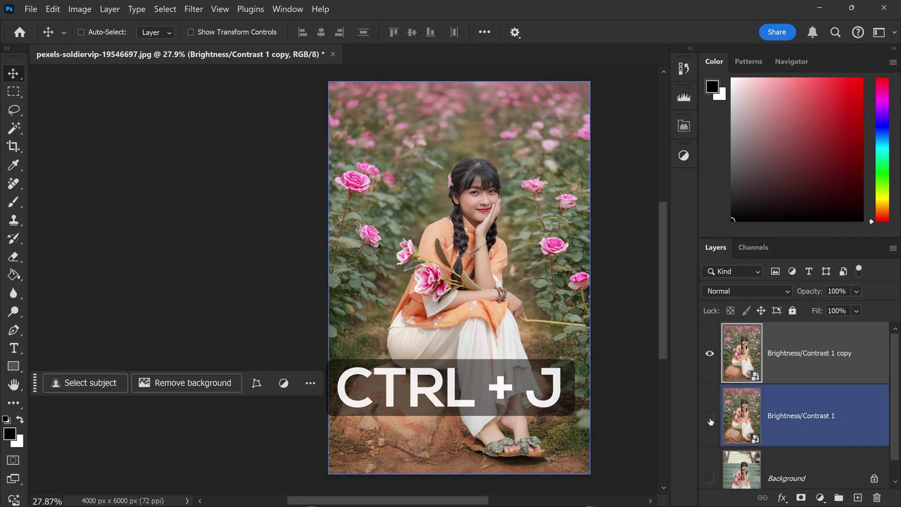
{"action": "right_click", "coordinate": [802, 373]}
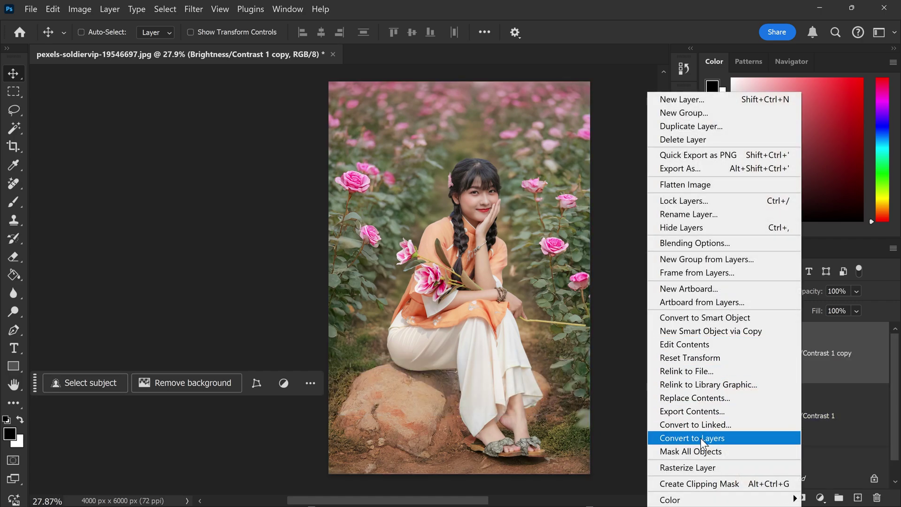
{"action": "left_click", "coordinate": [686, 468]}
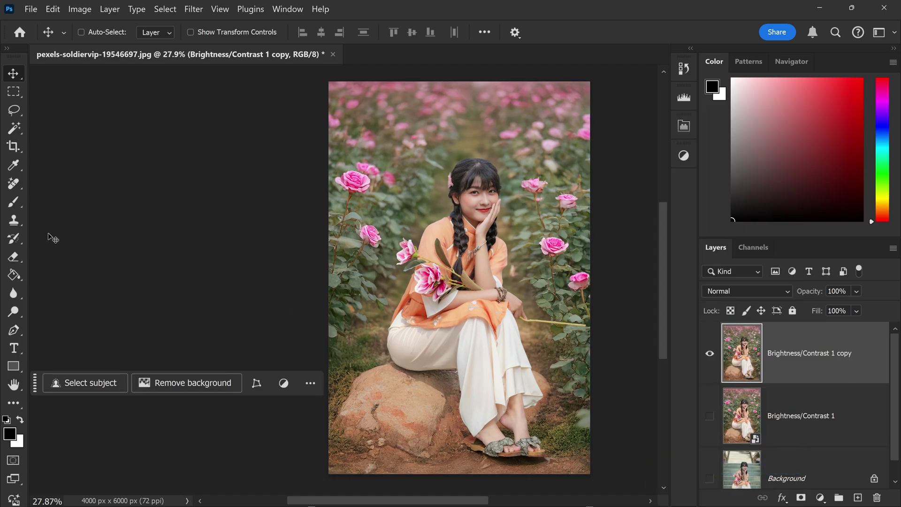
{"action": "left_click_drag", "start_coordinate": [14, 183], "coordinate": [44, 194]}
Zoom in, shrink the Remove brush, and clear the dark fringe along the dress edge
{"action": "key", "text": "ctrl+plus"}
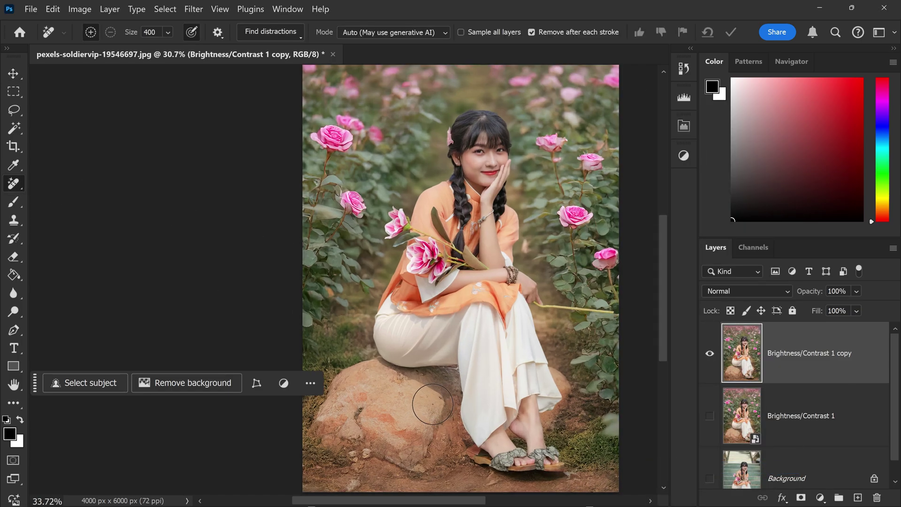
{"action": "scroll", "coordinate": [432, 404], "scroll_direction": "up", "scroll_amount": 10}
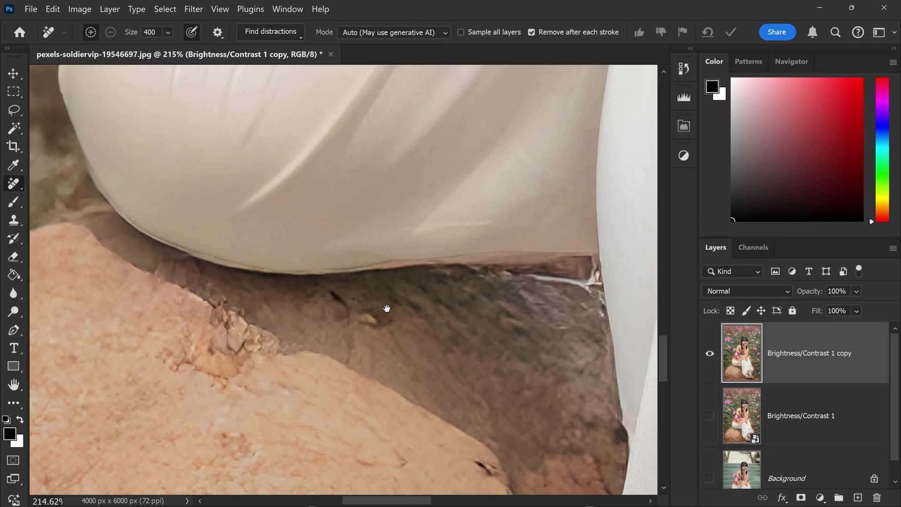
{"action": "key", "text": "bracketleft"}
{"action": "key", "text": "bracketleft"}
{"action": "key", "text": "bracketleft"}
{"action": "key", "text": "bracketleft"}
{"action": "key", "text": "bracketleft"}
{"action": "key", "text": "bracketleft"}
{"action": "key", "text": "bracketleft"}
{"action": "key", "text": "bracketleft"}
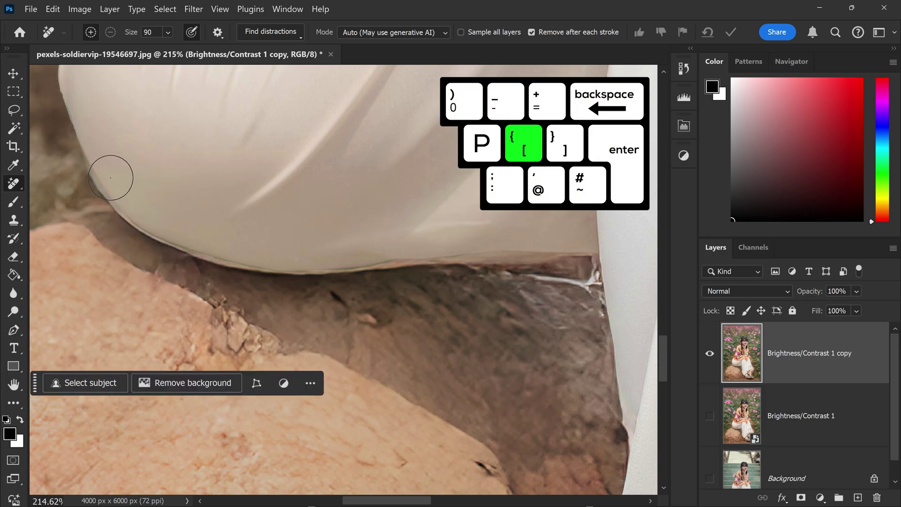
{"action": "key", "text": "bracketleft"}
{"action": "key", "text": "bracketleft"}
{"action": "key", "text": "bracketleft"}
{"action": "key", "text": "bracketleft"}
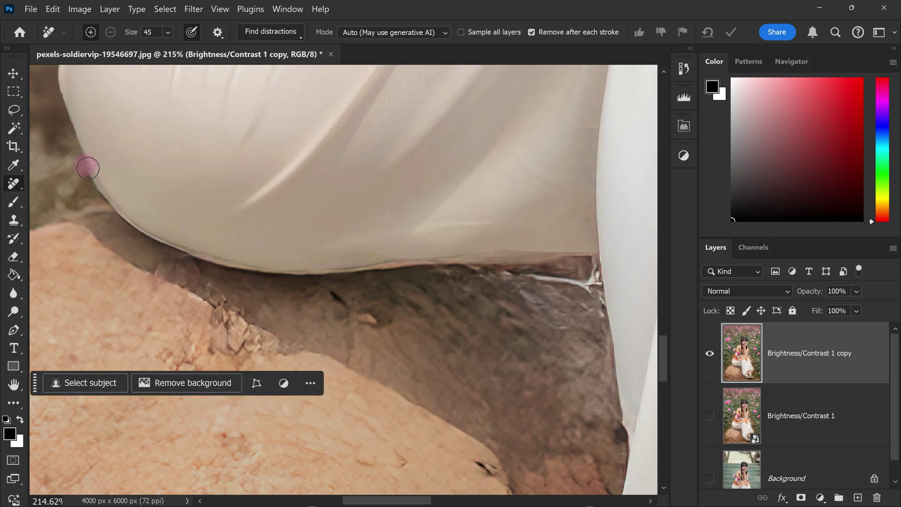
{"action": "mouse_move", "coordinate": [87, 168]}
{"action": "left_mouse_down"}
{"action": "mouse_move", "coordinate": [137, 230]}
{"action": "mouse_move", "coordinate": [215, 267]}
{"action": "mouse_move", "coordinate": [324, 274]}
{"action": "mouse_move", "coordinate": [590, 255]}
{"action": "left_mouse_up"}
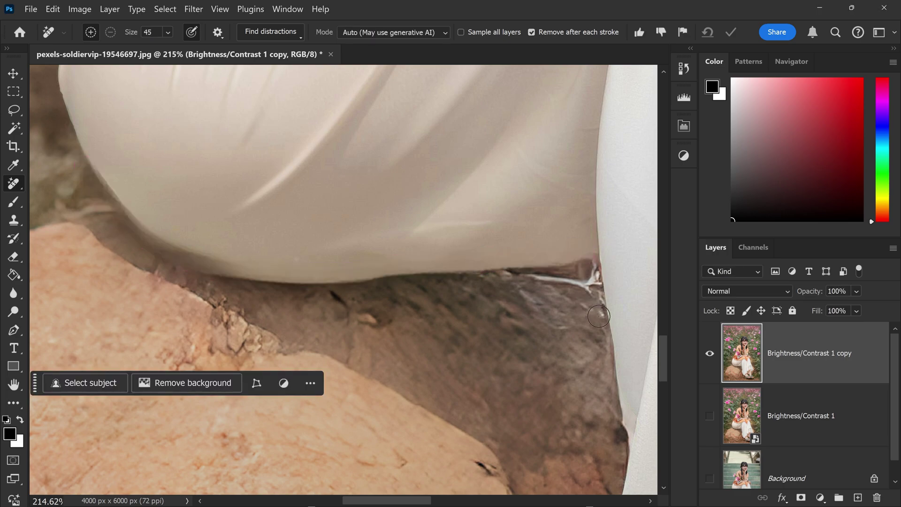
{"action": "mouse_move", "coordinate": [403, 275]}
{"action": "left_mouse_down"}
{"action": "mouse_move", "coordinate": [197, 267]}
{"action": "mouse_move", "coordinate": [249, 271]}
{"action": "mouse_move", "coordinate": [116, 217]}
{"action": "mouse_move", "coordinate": [78, 165]}
{"action": "left_mouse_up"}
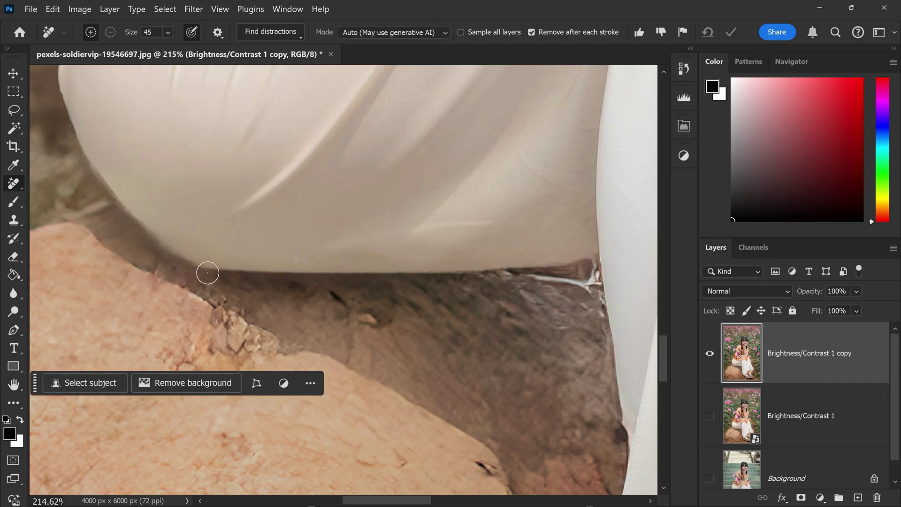
Clean the remaining fringe along the dress's lower and lower-left edges
{"action": "left_click_drag", "start_coordinate": [249, 278], "coordinate": [165, 248]}
{"action": "mouse_move", "coordinate": [99, 186]}
{"action": "left_mouse_down"}
{"action": "mouse_move", "coordinate": [149, 244]}
{"action": "mouse_move", "coordinate": [181, 257]}
{"action": "left_mouse_up"}
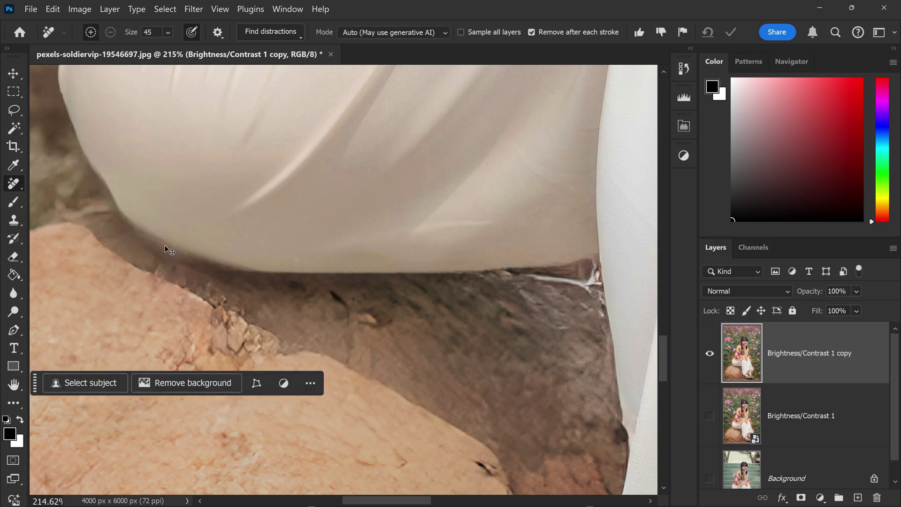
{"action": "mouse_move", "coordinate": [108, 202]}
{"action": "left_mouse_down"}
{"action": "mouse_move", "coordinate": [81, 174]}
{"action": "mouse_move", "coordinate": [140, 239]}
{"action": "mouse_move", "coordinate": [206, 275]}
{"action": "left_mouse_up"}
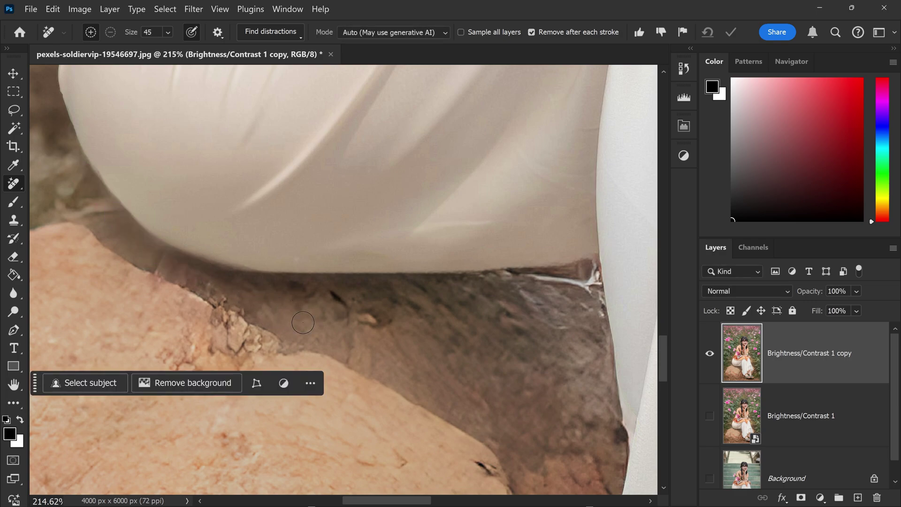
{"action": "left_click_drag", "start_coordinate": [534, 305], "coordinate": [252, 301]}
{"action": "scroll", "coordinate": [338, 281], "scroll_direction": "down", "scroll_amount": 5}
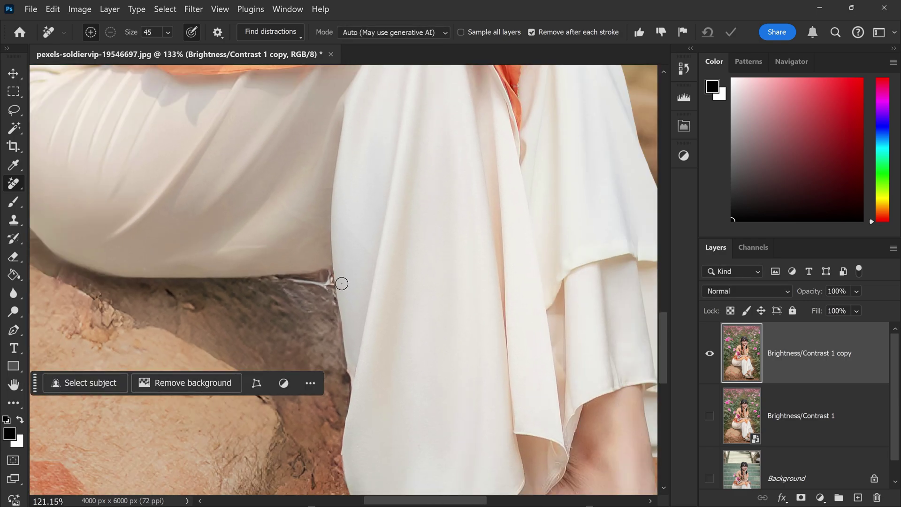
{"action": "scroll", "coordinate": [273, 279], "scroll_direction": "down", "scroll_amount": 4}
{"action": "key", "text": "bracketleft"}
{"action": "key", "text": "bracketleft"}
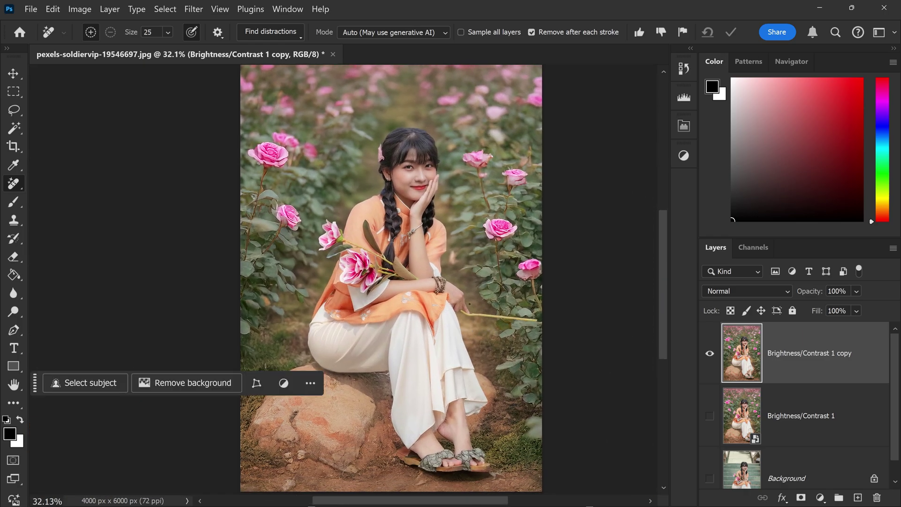
Sharpen the rasterized copy with Unsharp Mask at Amount 60%, Radius 1.2 pixels, Threshold 0
{"action": "left_click", "coordinate": [14, 74]}
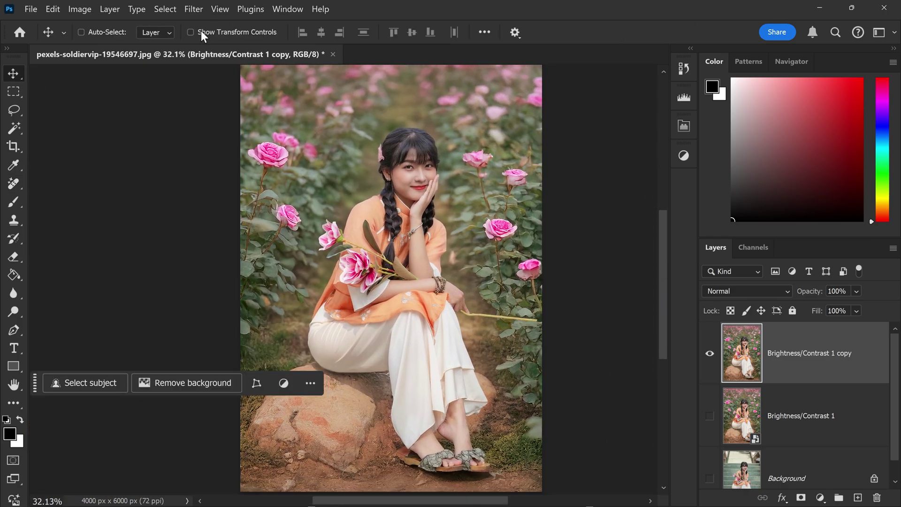
{"action": "left_click", "coordinate": [196, 12]}
{"action": "mouse_move", "coordinate": [271, 236]}
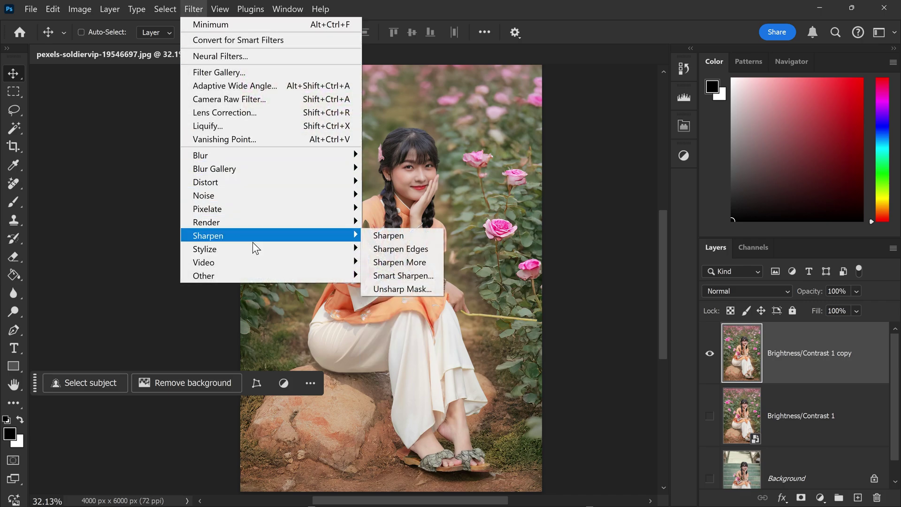
{"action": "left_click", "coordinate": [400, 288]}
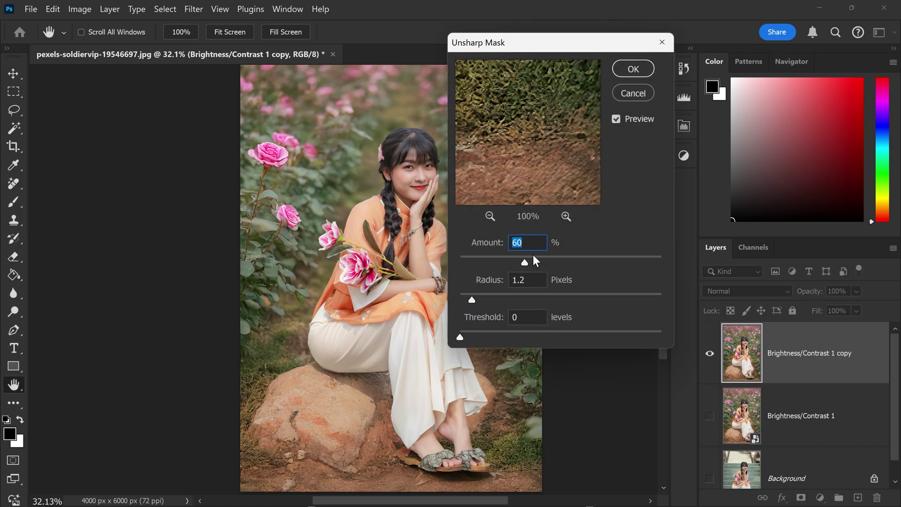
{"action": "left_click", "coordinate": [632, 69]}
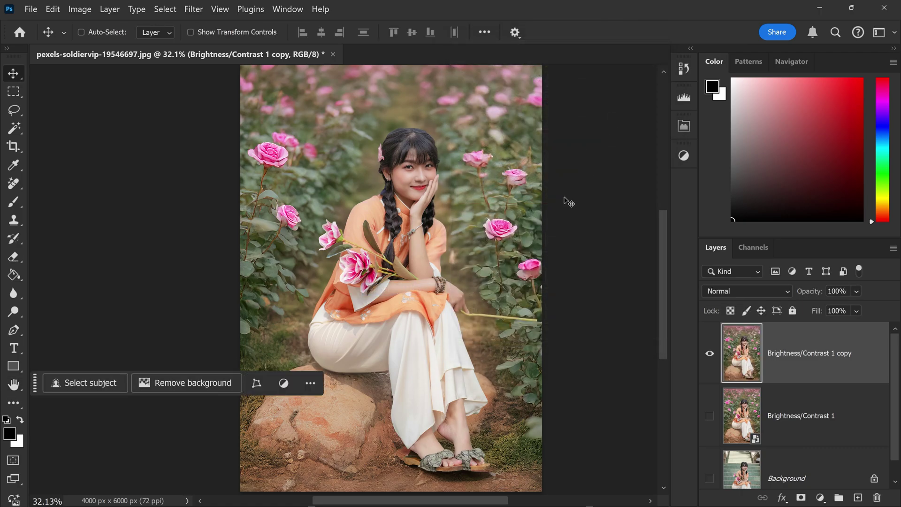
{"action": "scroll", "coordinate": [427, 235], "scroll_direction": "up", "scroll_amount": 4}
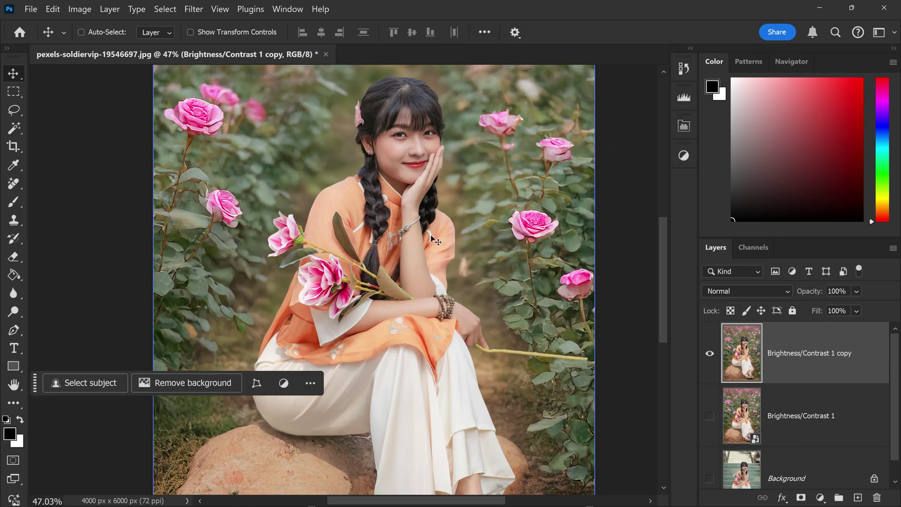